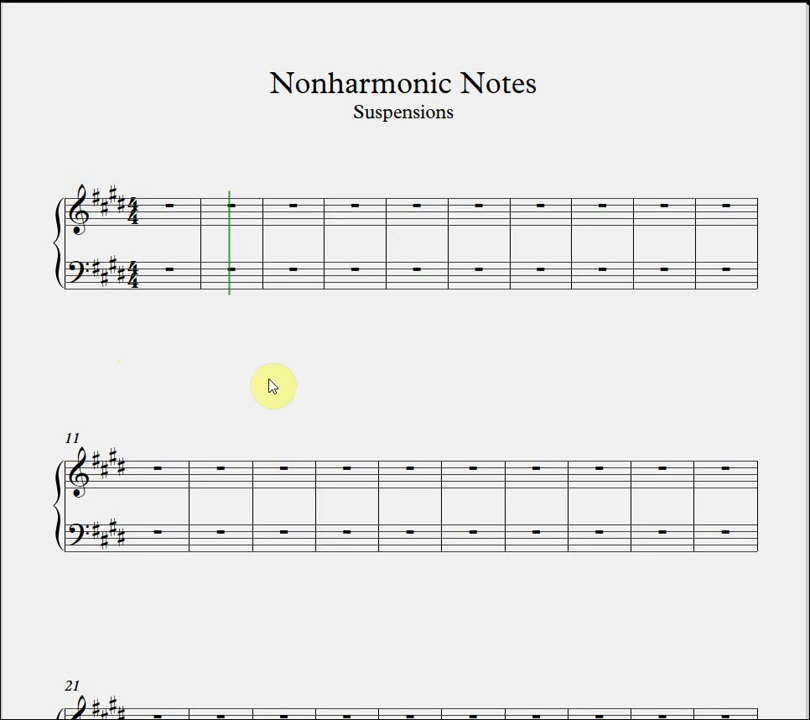
Step: Add a text list reading 9-8, 8-7, 7-6, 6-5, 5-4, 4-3, 3-2, 2-1 below bar 4 of the first system
type("9-8 8-7 7-6 6-5 5-4 4-3 3-2 2-1")
key("Escape")
left_click_drag(267, 438, 363, 307)
key("Escape")
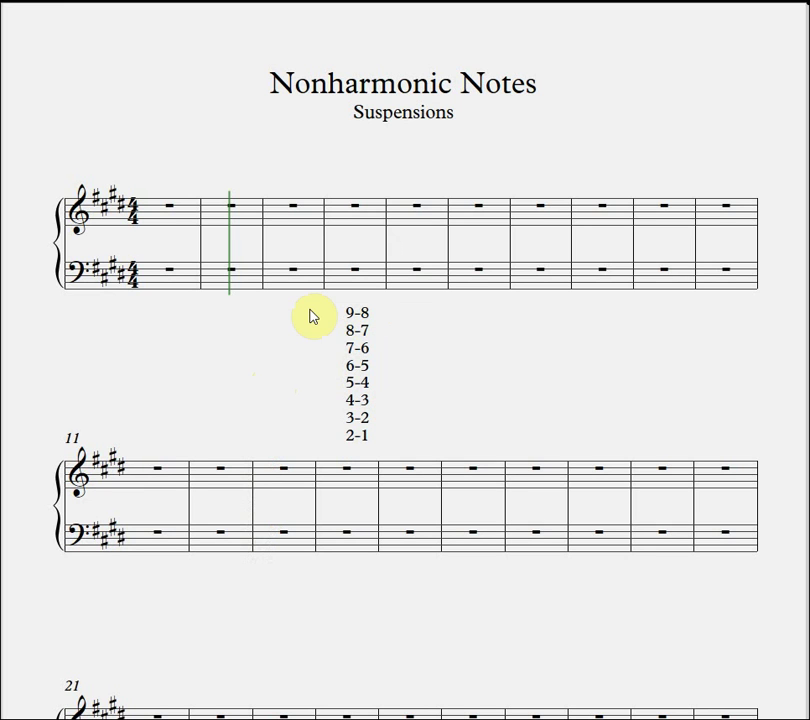
Step: Remove the entries 8-7, 5-4, 3-2 and 2-1 from the suspension list
double_click(364, 338)
key("BackSpace")
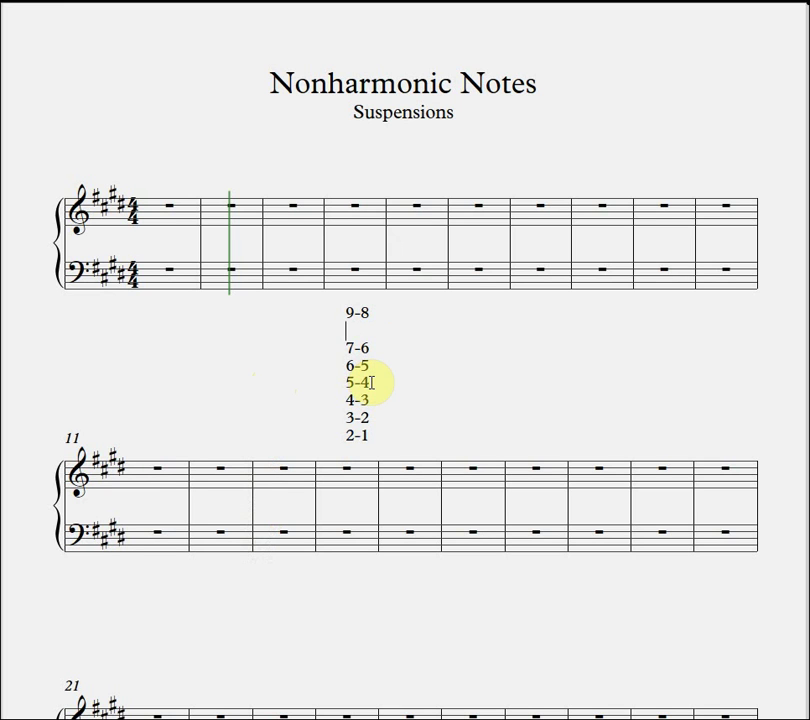
left_click_drag(369, 382, 311, 381)
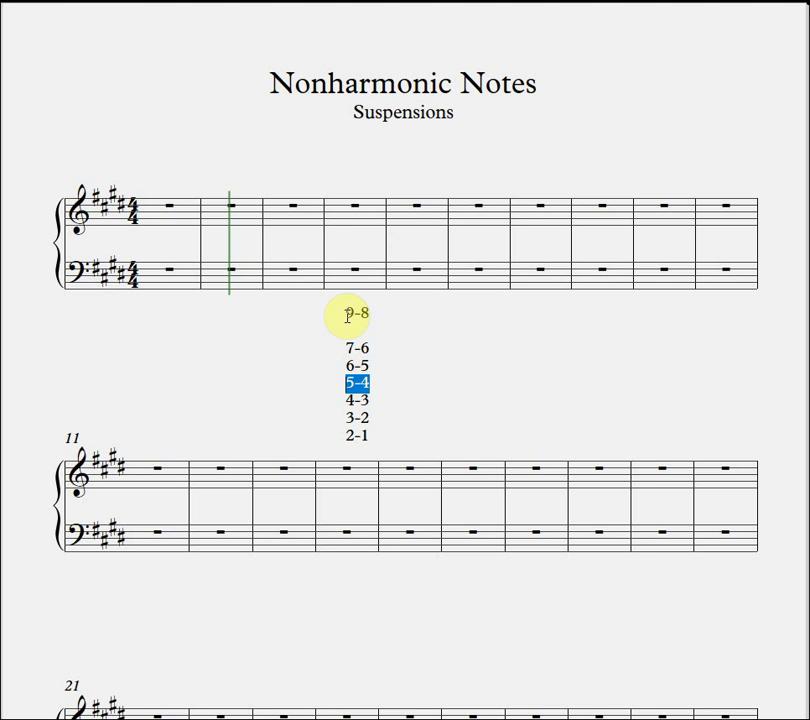
key("Delete")
left_click_drag(367, 418, 334, 419)
key("Delete")
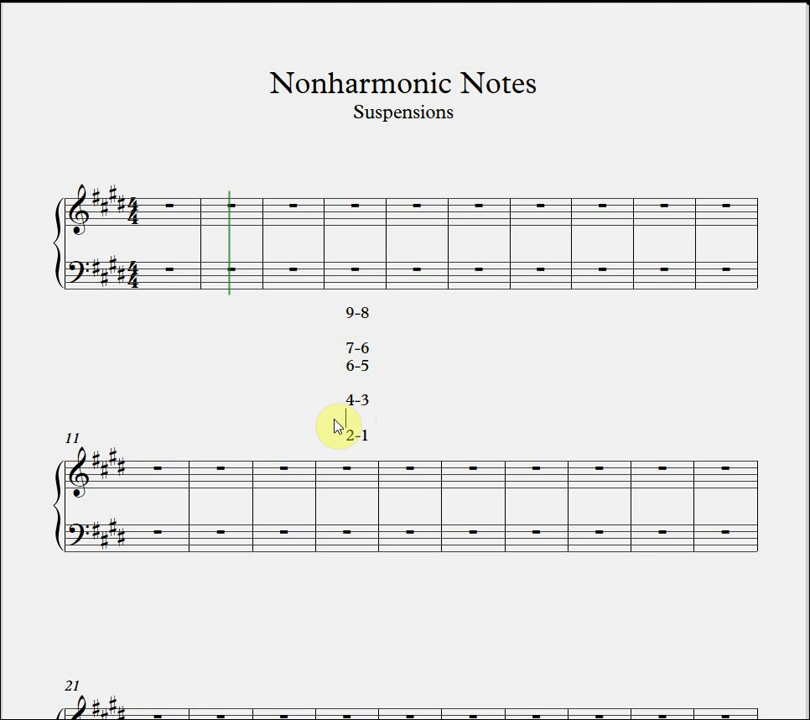
double_click(366, 436)
left_click(368, 437)
left_click(369, 436)
key("Delete")
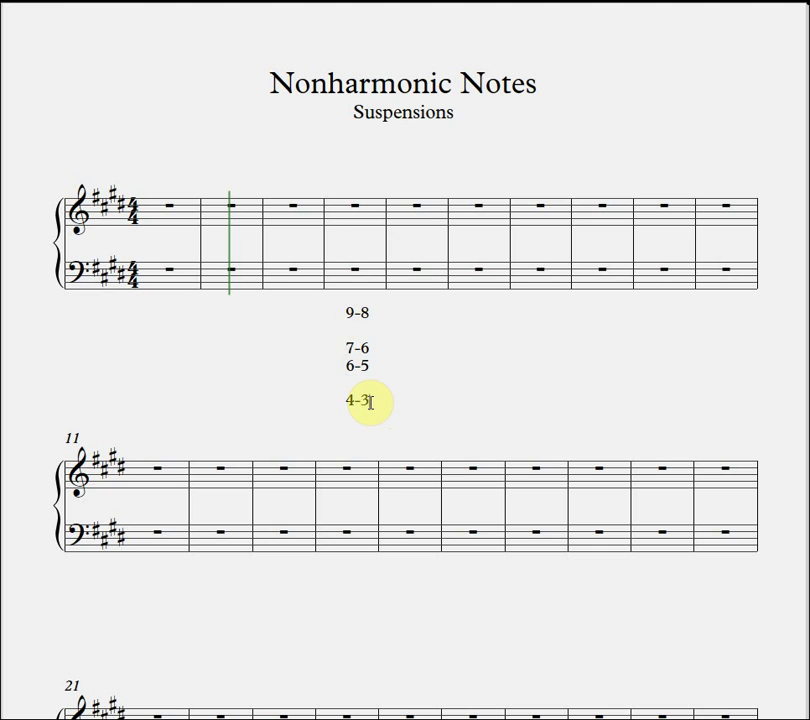
Step: Highlight individual numbers within the 9-8, 7-6 and 6-5 entries of the list to examine each suspension figure
left_click(364, 317)
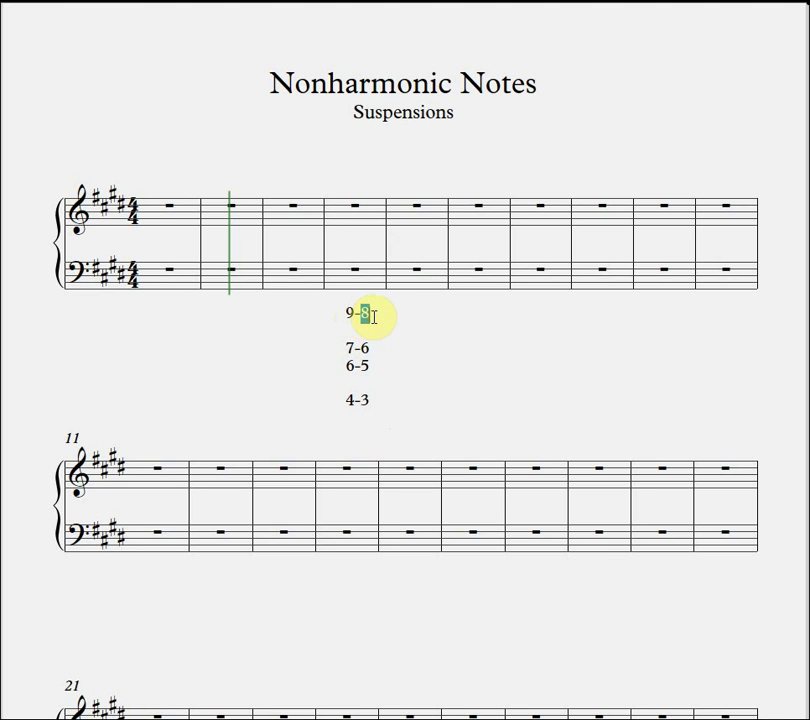
double_click(364, 314)
key("Escape")
double_click(349, 371)
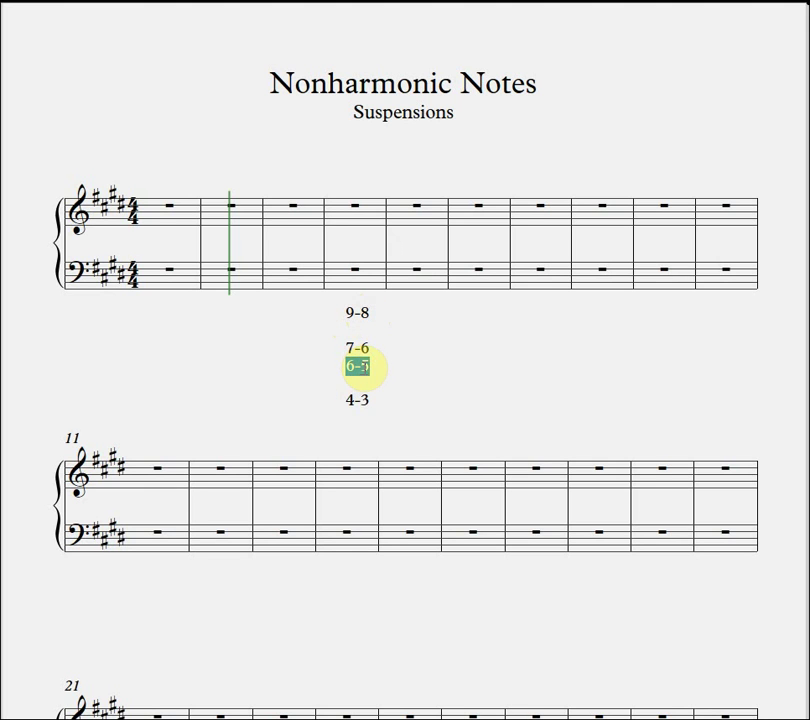
left_click(370, 315)
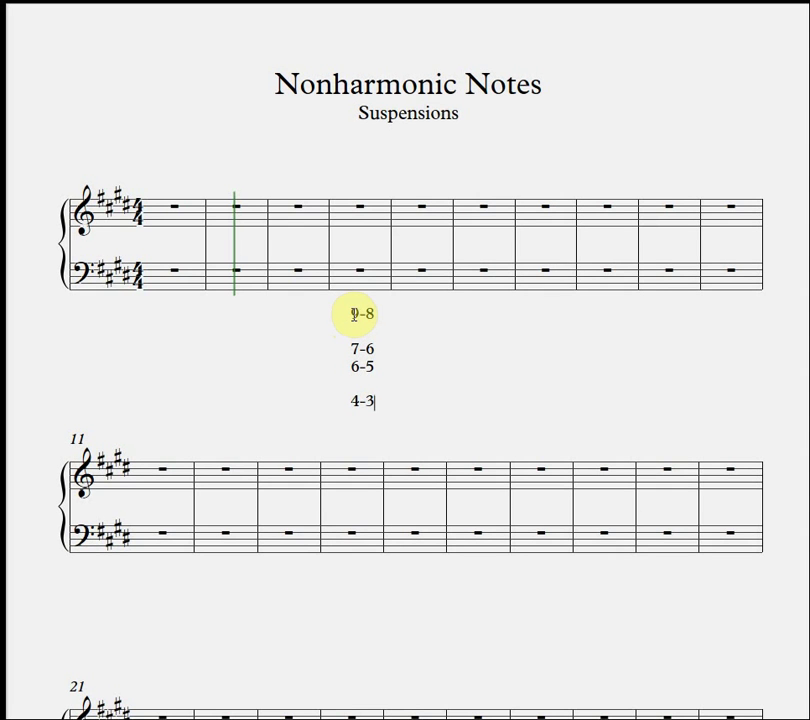
double_click(354, 314)
left_click(352, 348)
double_click(354, 368)
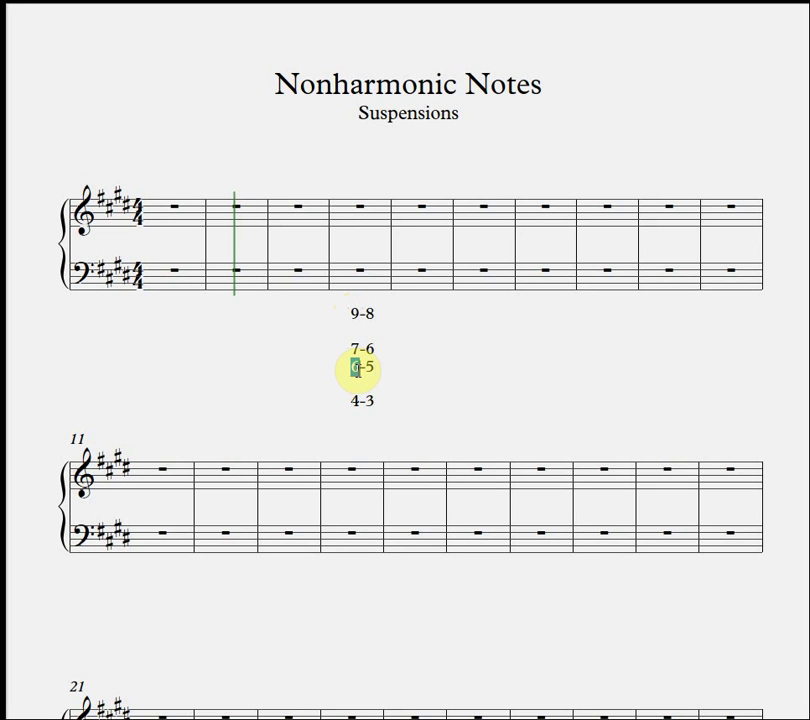
left_click(352, 376)
double_click(354, 349)
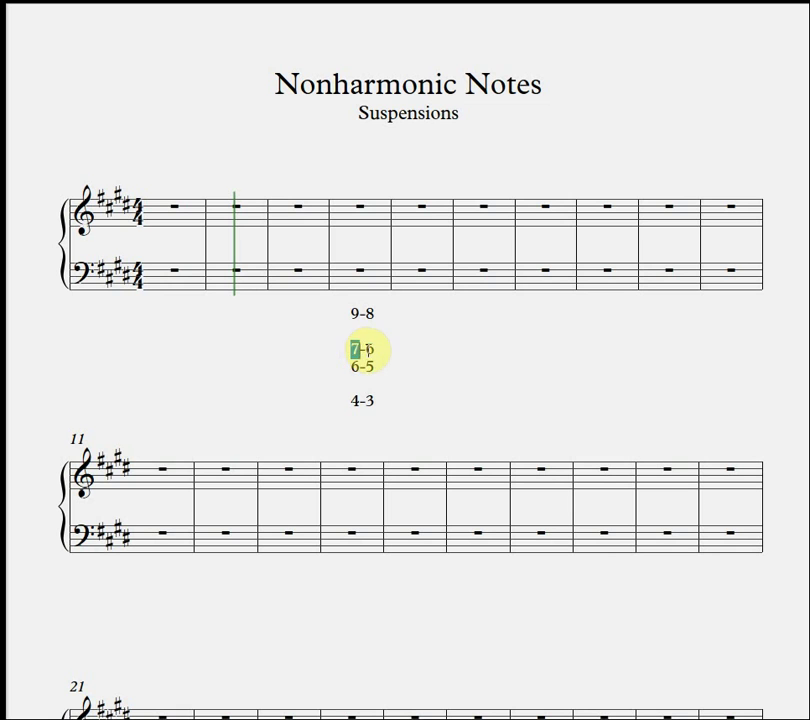
left_click(358, 374)
Step: Remove the 6-5 entry from the suspension list and finish editing the text
left_click_drag(352, 368, 373, 368)
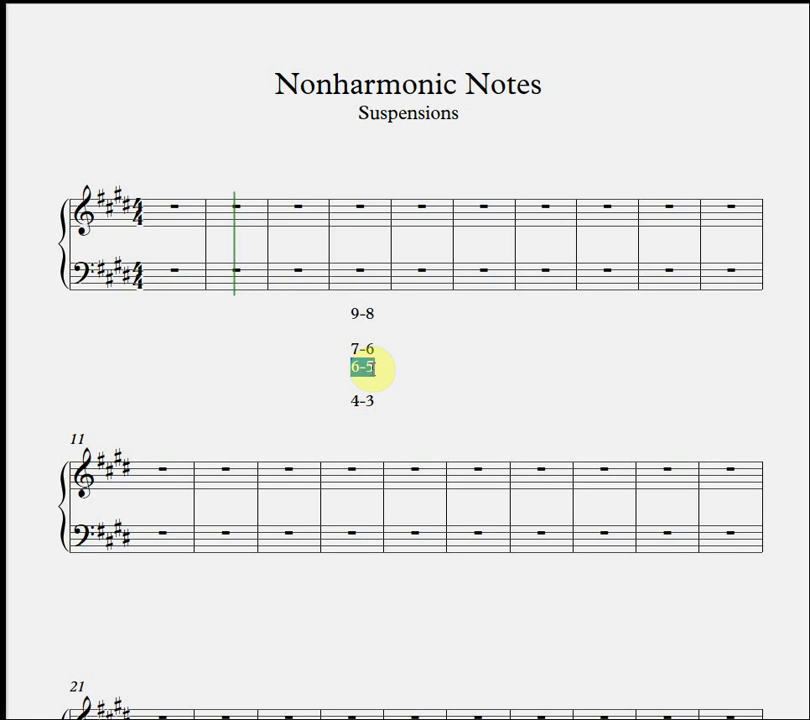
key("BackSpace")
key("Escape")
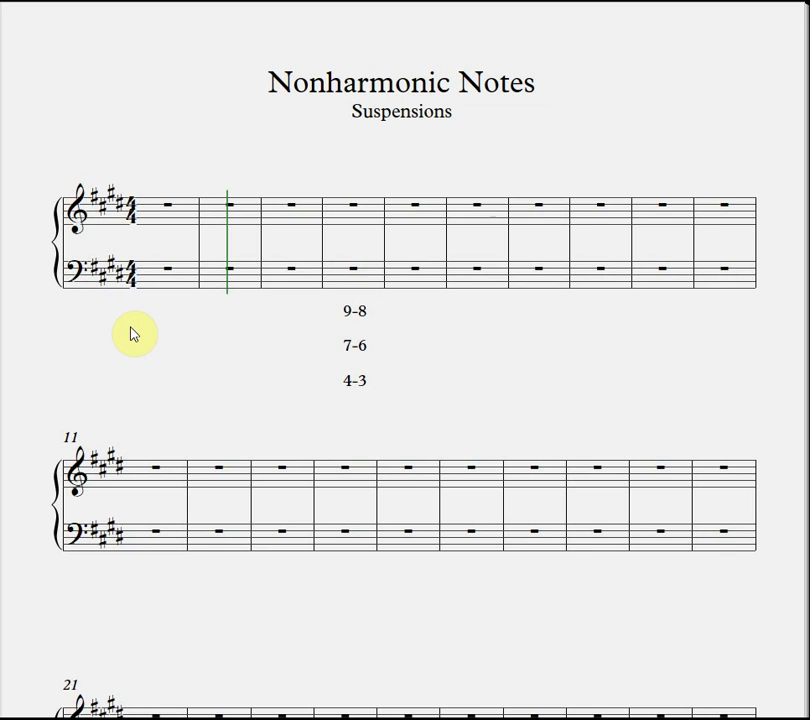
Step: Enter half-note chords across both staves: C♯ minor on beat 3 of bar 1 and F♯ minor on beat 1 of bar 2
left_click(168, 275)
key("alt+6")
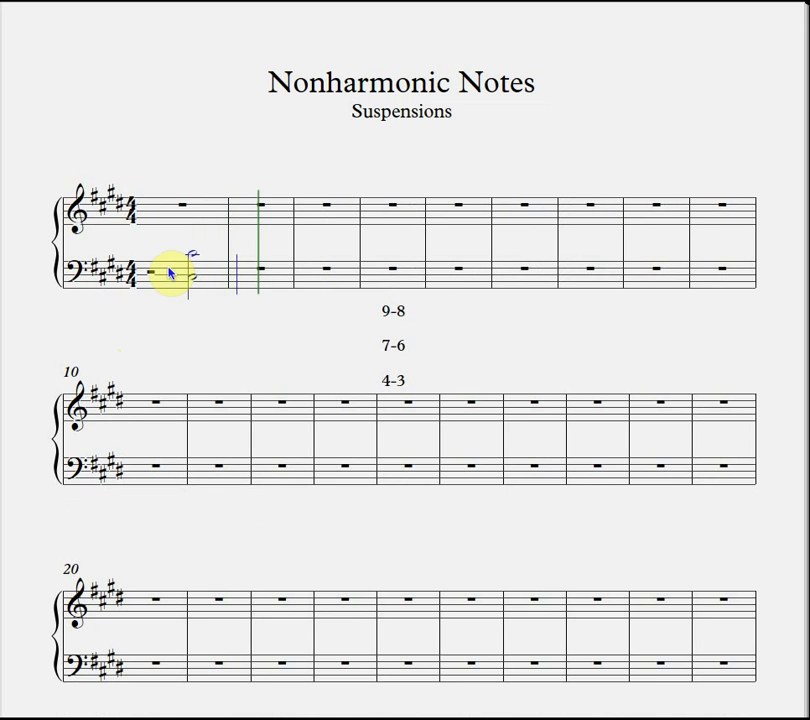
left_click(192, 228)
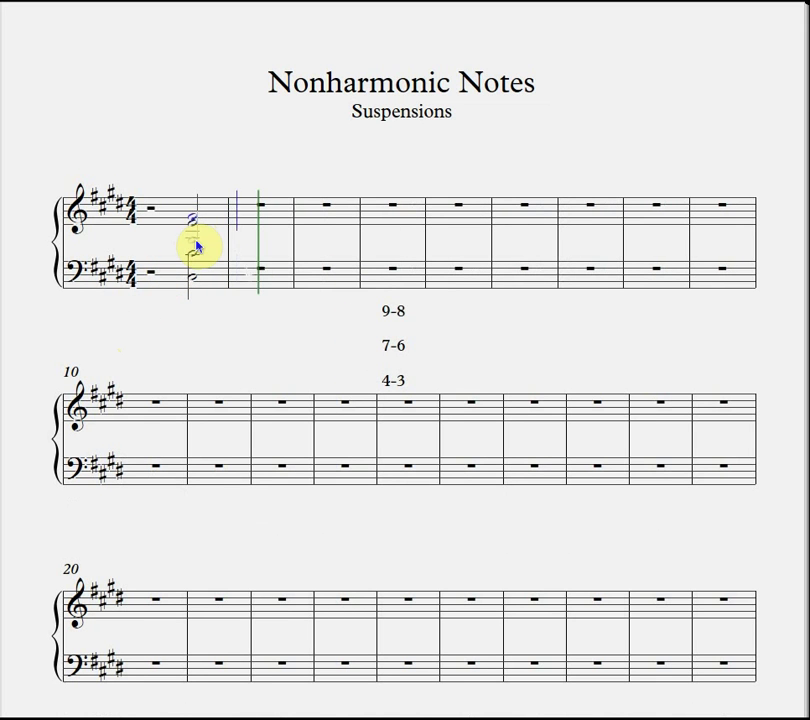
left_click(248, 273)
key("alt+3")
left_click(240, 222)
key("alt+3")
left_click(160, 328)
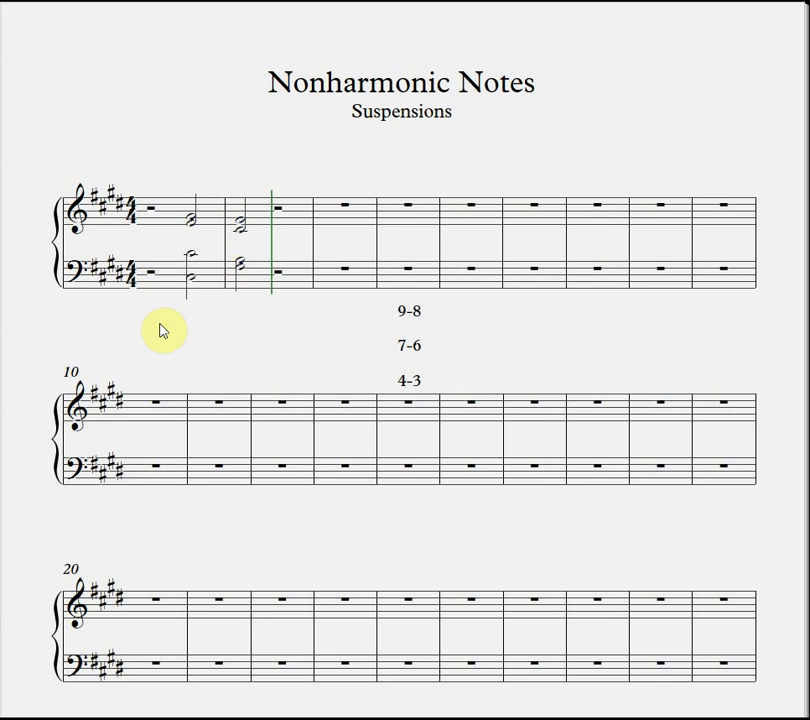
Step: Label the first two chords below the bass staff with the key c# and the Roman numerals i and iv
right_click(163, 331)
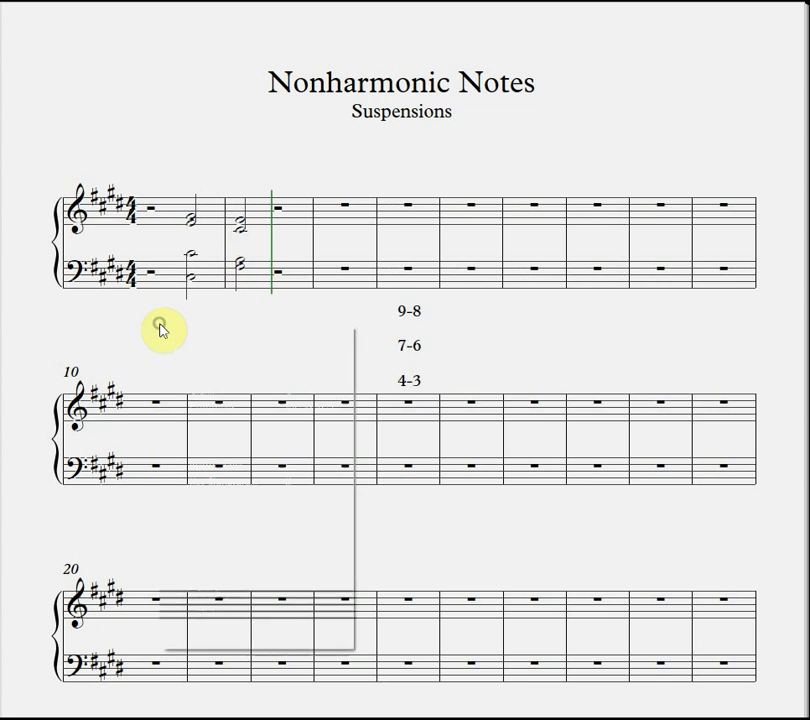
mouse_move(199, 555)
mouse_move(434, 562)
left_click(617, 712)
type("c#")
key("space")
type("i")
key("space")
type("iv")
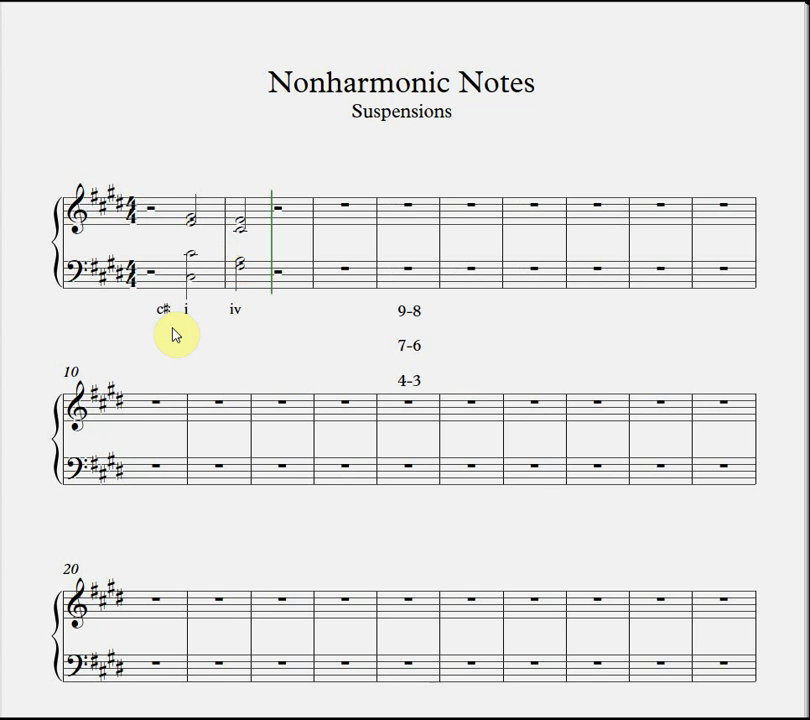
Step: Tie the soprano G♯ of bar 1 into bar 2 as a quarter note and resolve it to a quarter-note F♯
left_click(241, 270)
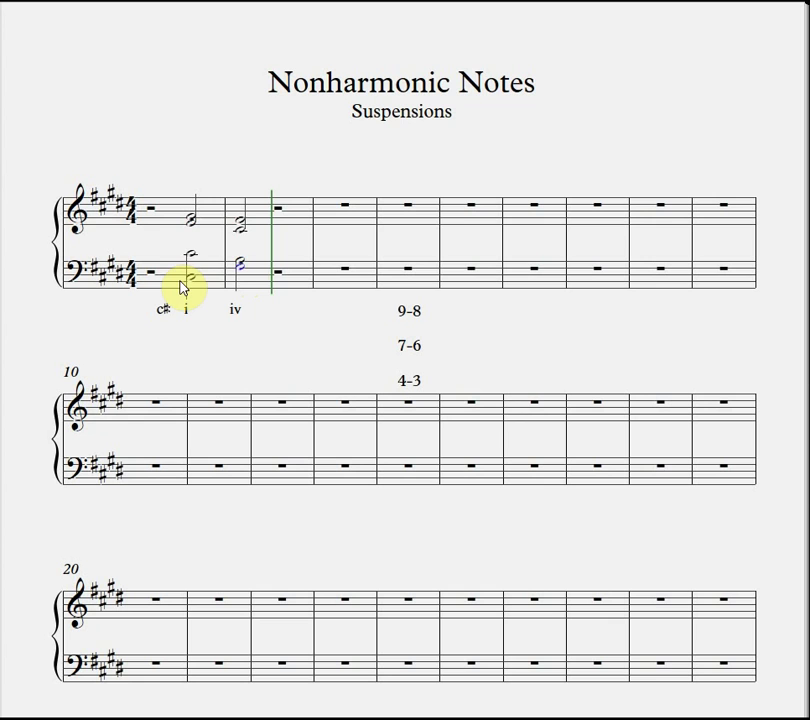
left_click(195, 222)
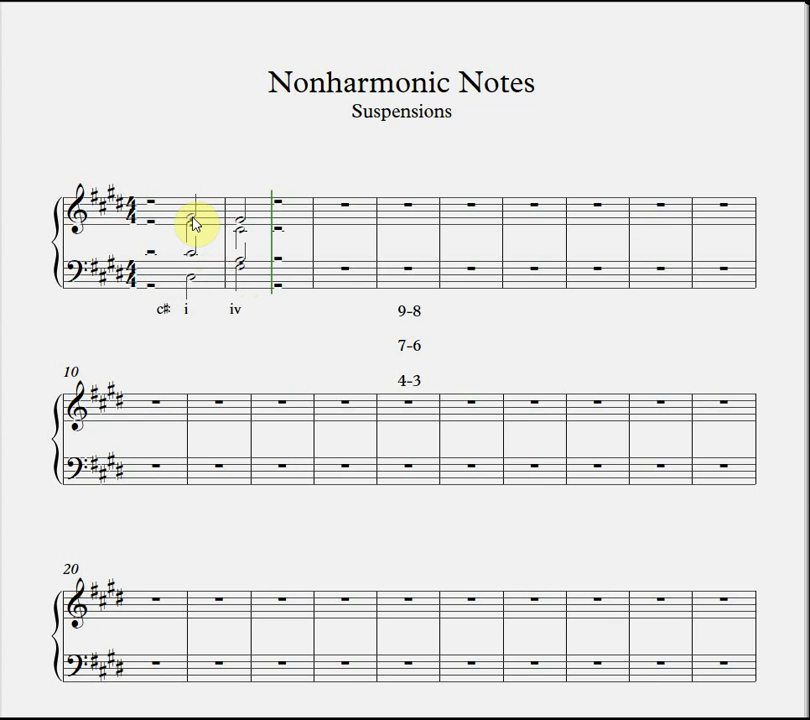
key("plus")
key("Escape")
key("4")
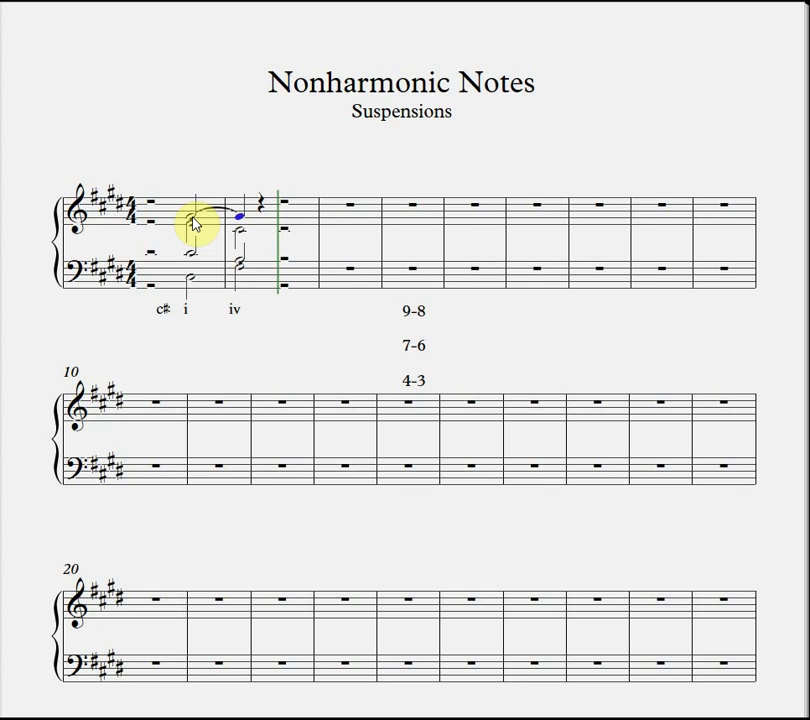
key("g")
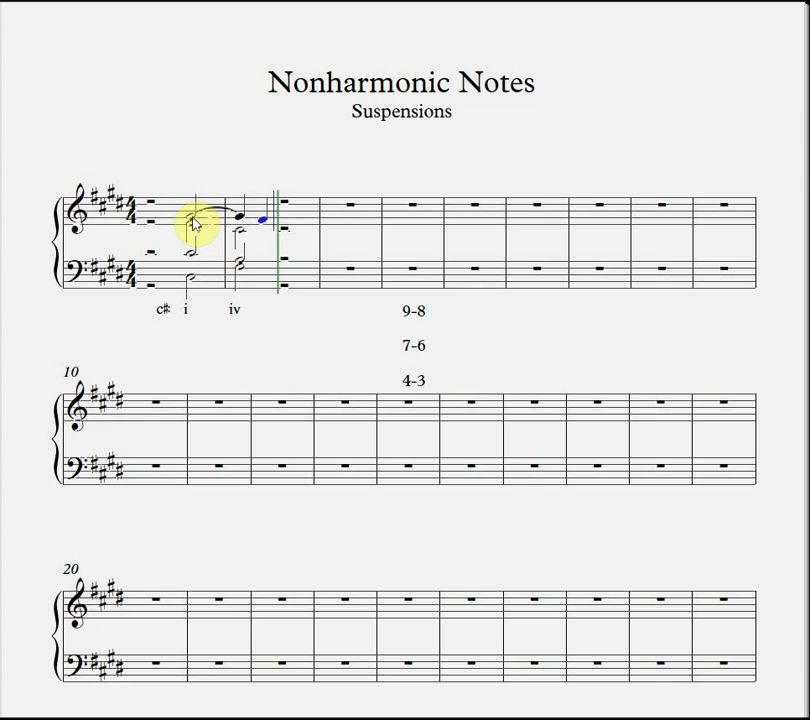
Step: Label the suspension and its resolution in bar 2 with 9 - 8 above the treble staff
left_click(243, 218)
type("9 - 8")
left_click(266, 237)
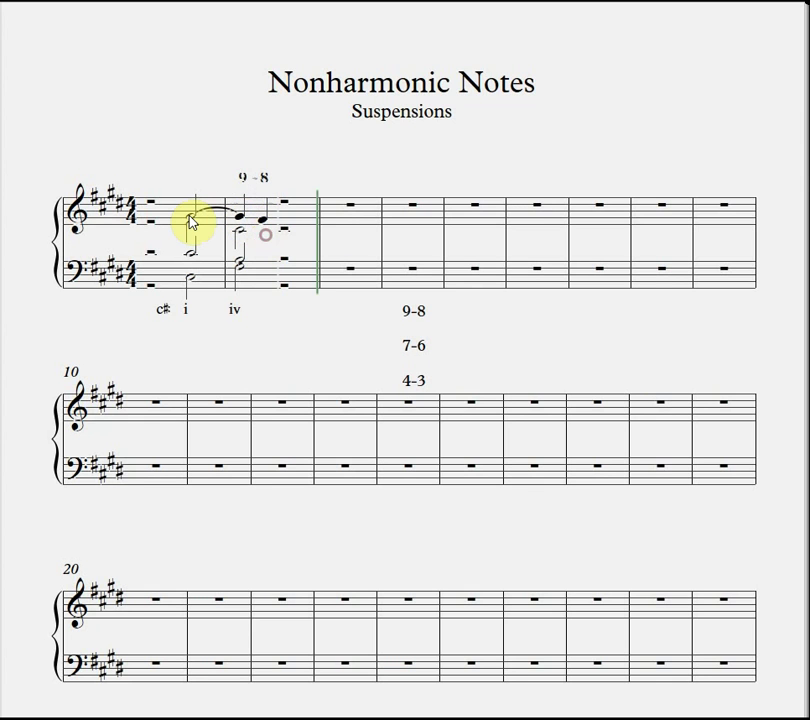
Step: Play back the 9-8 suspension from the first chord and place a double barline at the end of bar 2
left_click(192, 220)
key("space")
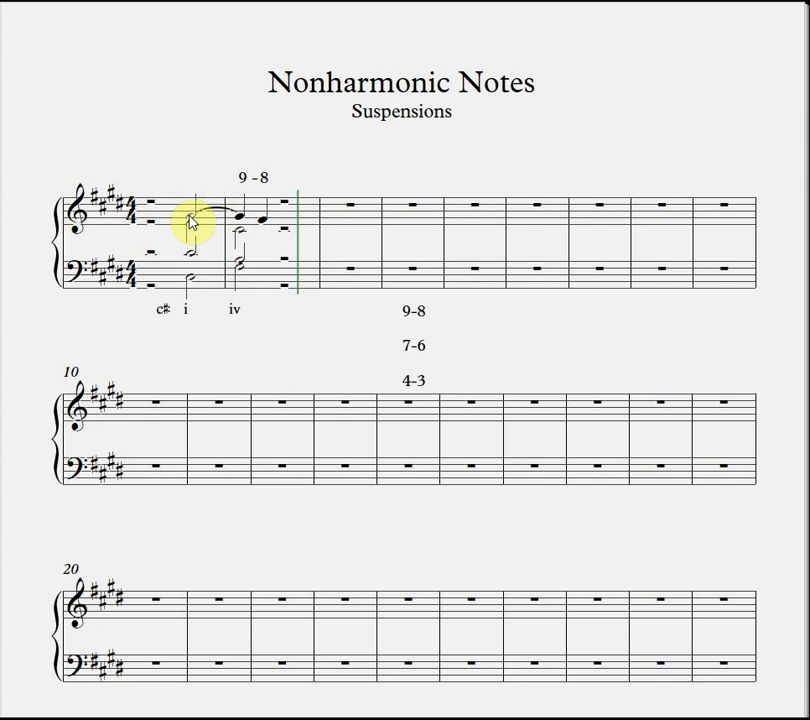
left_click(192, 221)
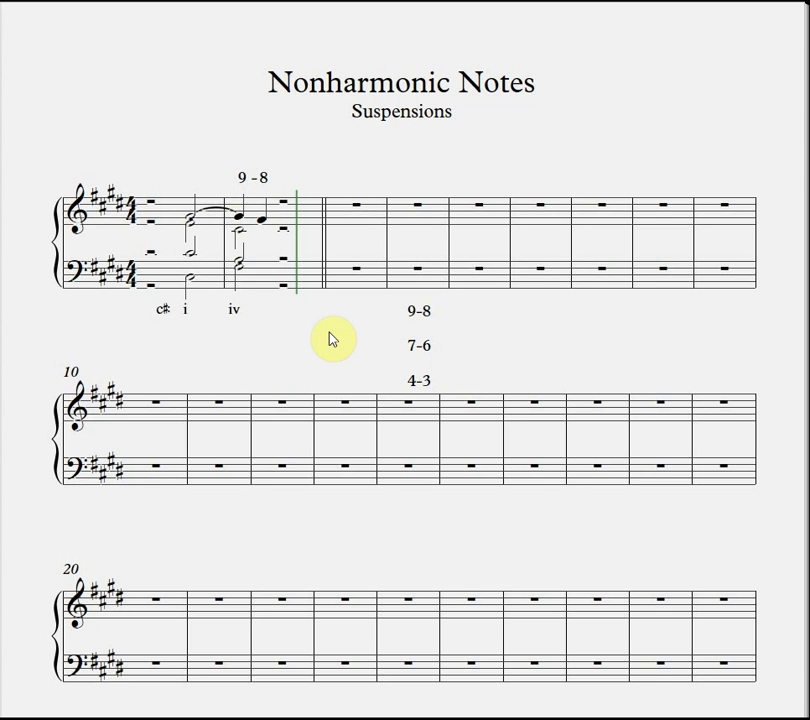
Step: Highlight the preparation chord in bar 1 and the resolution note in bar 2 to examine the parts of the suspension
left_click(189, 214)
left_click(200, 290, "shift")
left_click(217, 371)
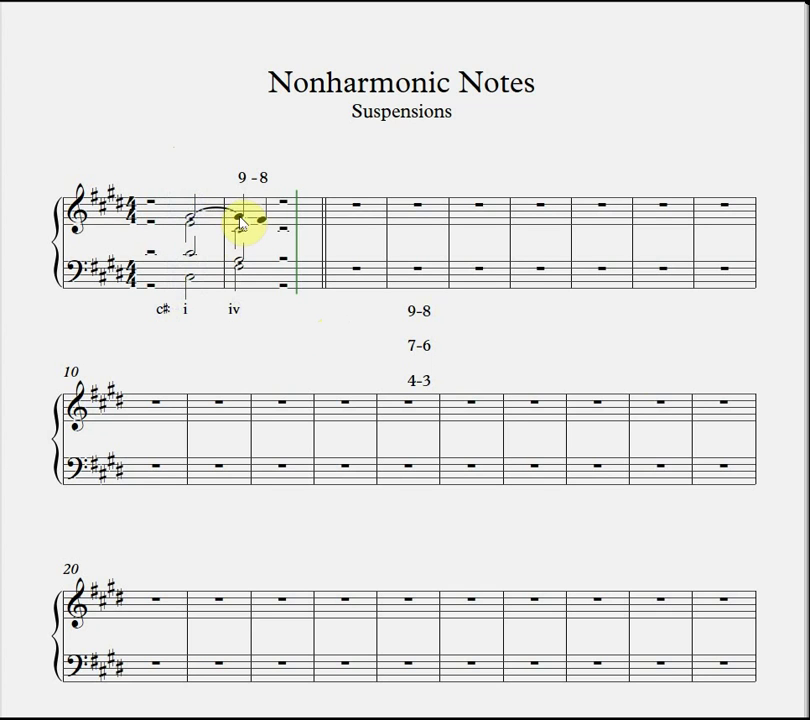
left_click(257, 145)
left_click_drag(257, 145, 265, 343)
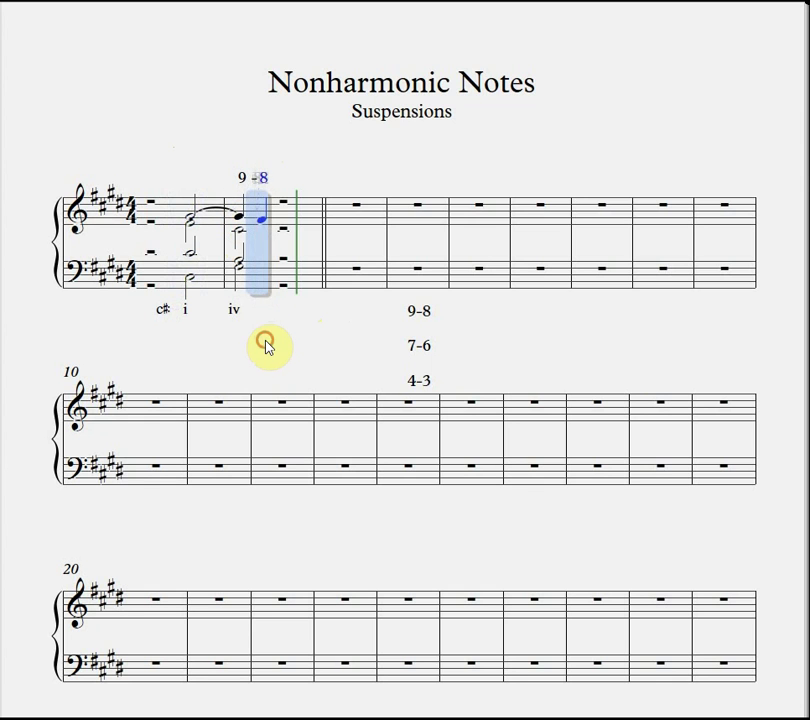
key("Escape")
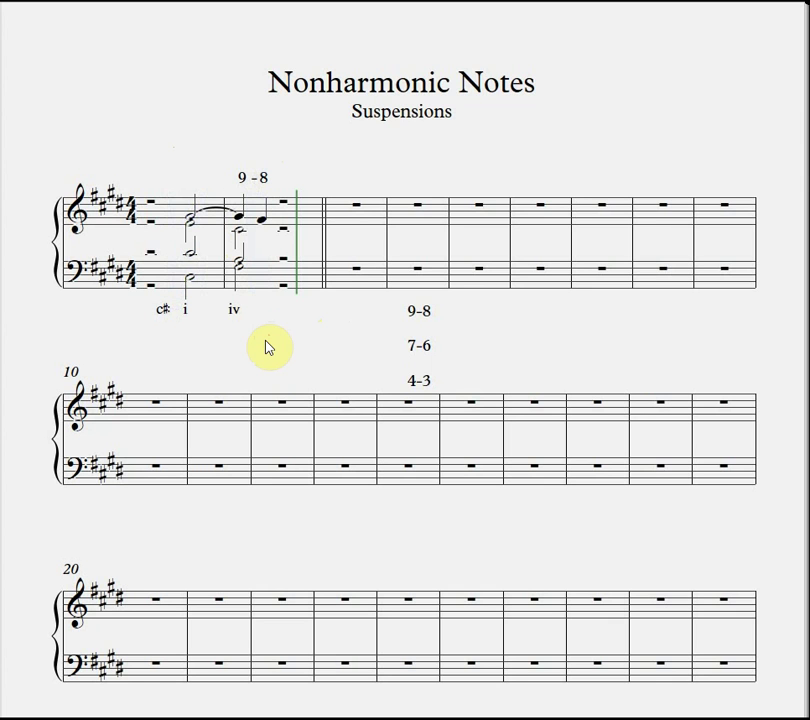
Step: Ornament the suspension in bar 2 by shortening the tied G♯ to an eighth note and adding an eighth-note A before the F♯
left_click(244, 220)
key("3")
left_click(190, 222)
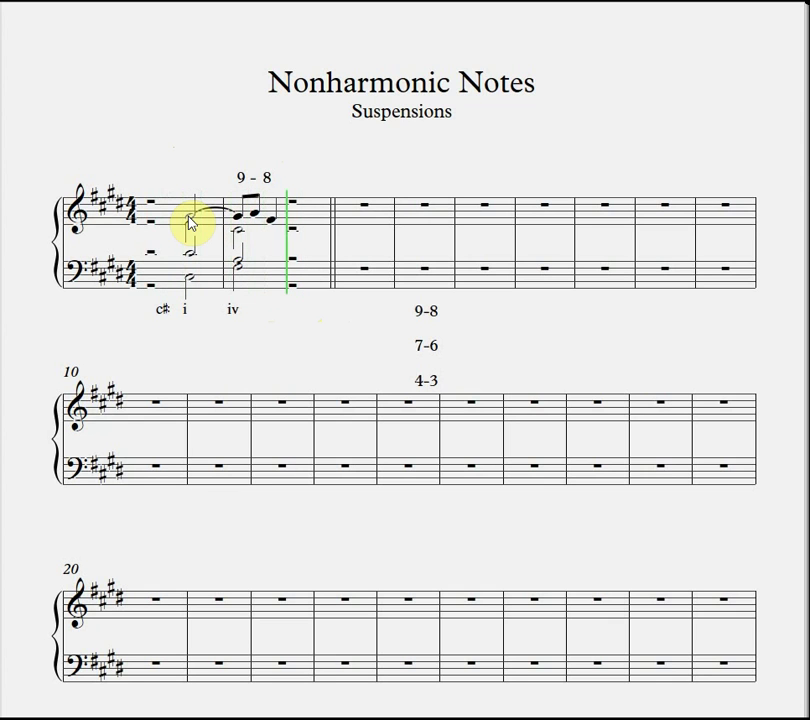
left_click(190, 220)
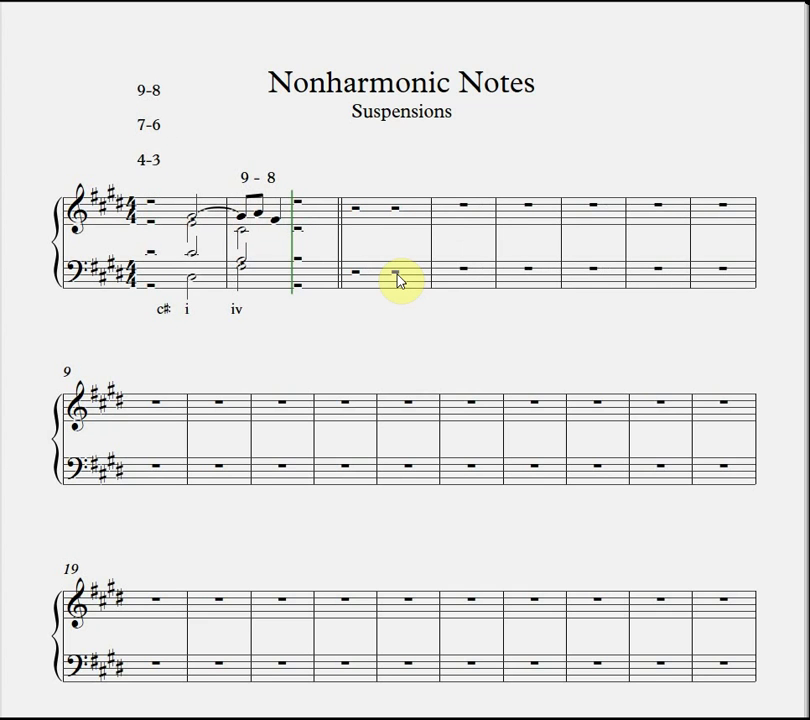
Step: Enter half-note chords across both staves: E major on beat 3 of bar 3 and F♯ minor on beat 1 of bar 4
left_click(397, 276)
left_click(398, 223)
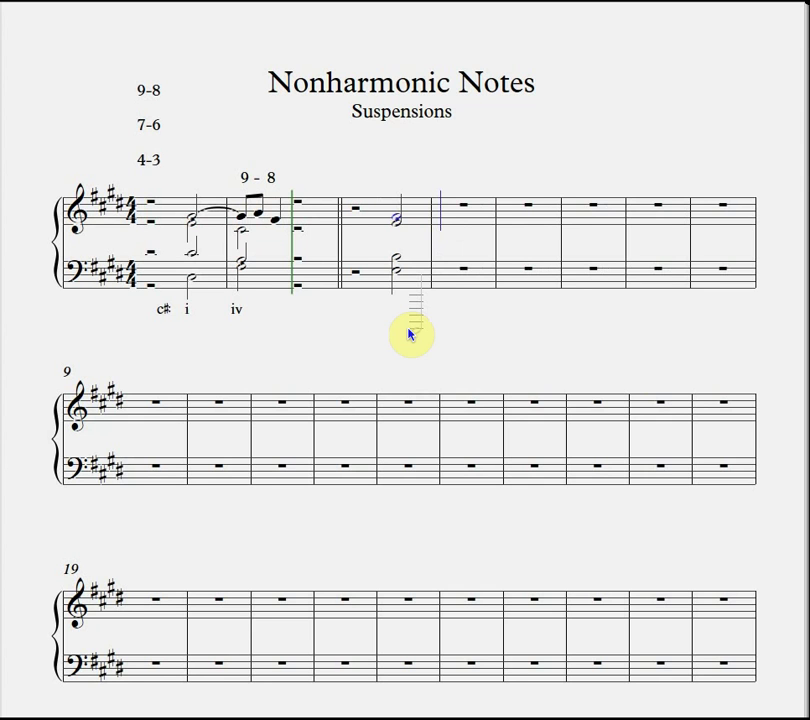
left_click(441, 267)
left_click(440, 230)
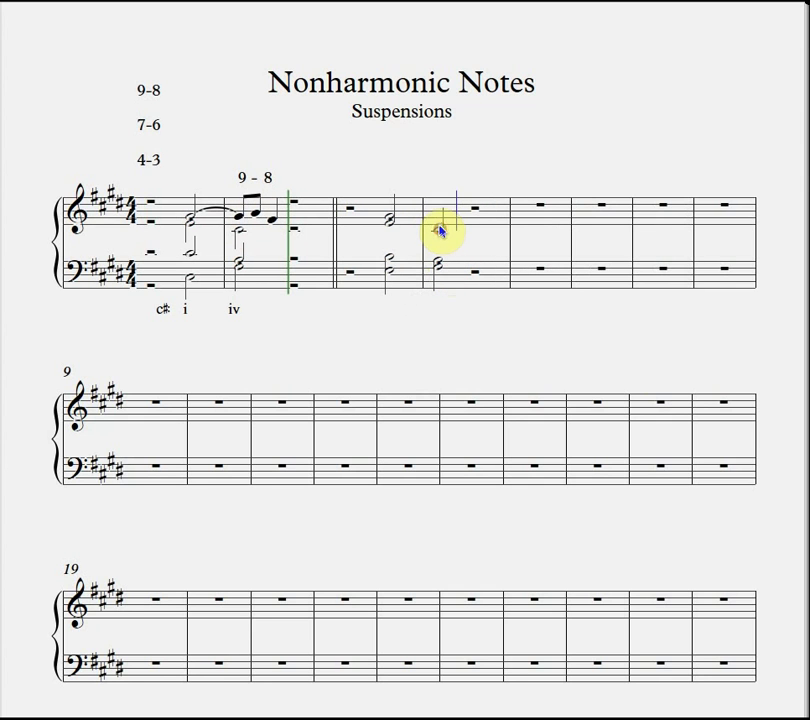
key("Escape")
Step: Label the chords in bars 3 and 4 below the bass staff with E:I and ii
left_click(389, 270)
key("ctrl+l")
type("E:I")
key("space")
type("ii")
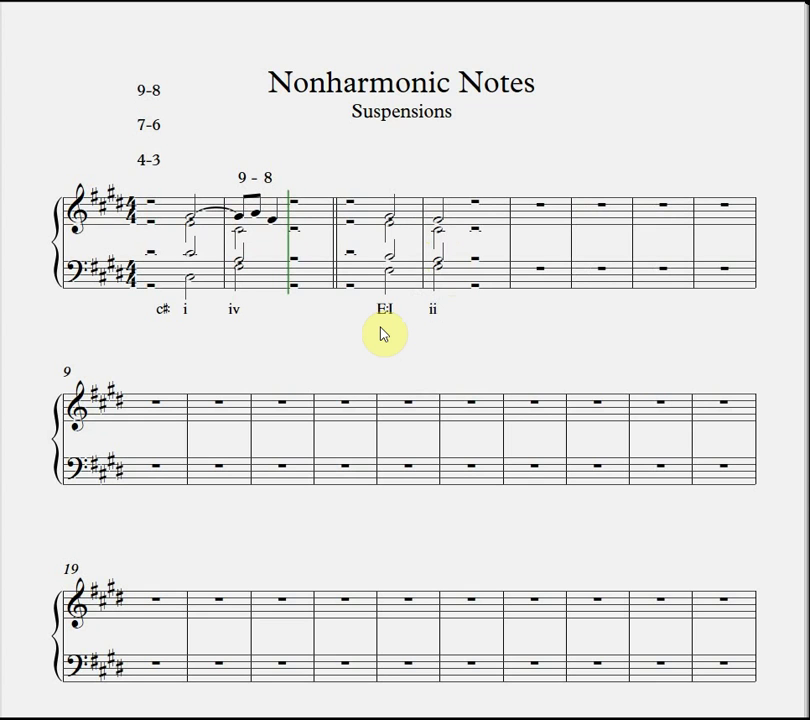
Step: Tie the G♯ in bar 3 into bar 4 as a quarter note and resolve it to a quarter-note F♯
left_click(437, 266)
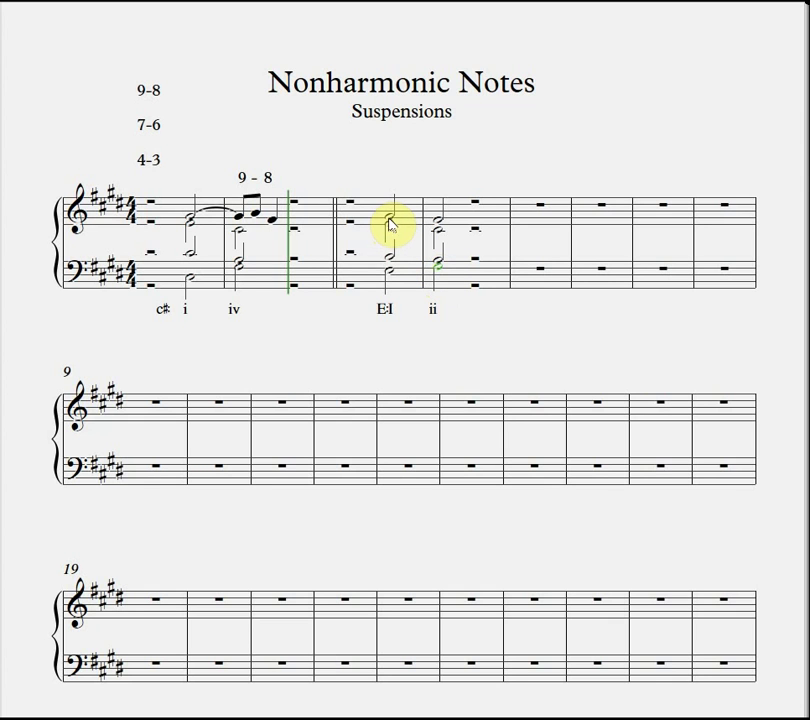
key("Escape")
left_click(391, 221)
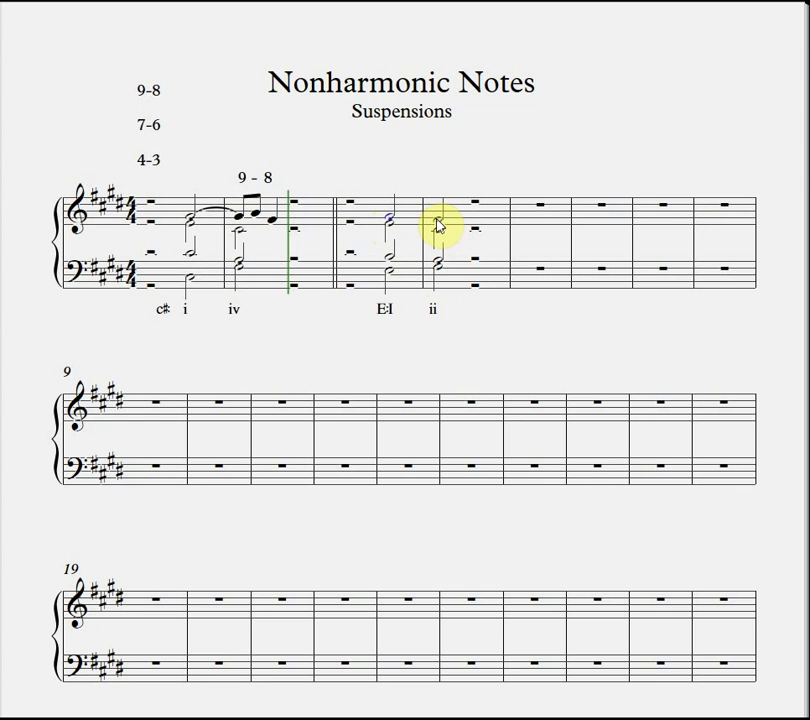
key("t")
key("5")
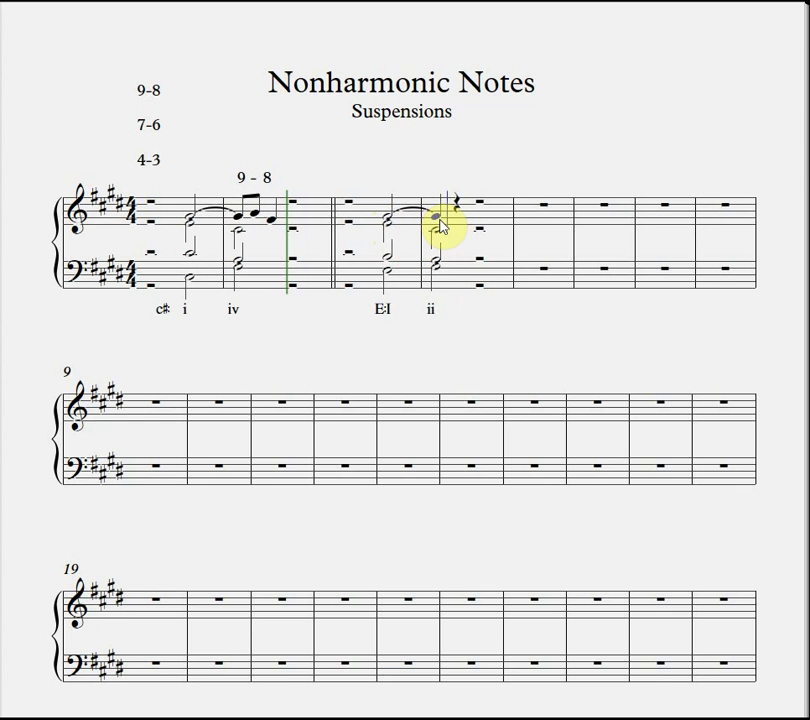
key("f")
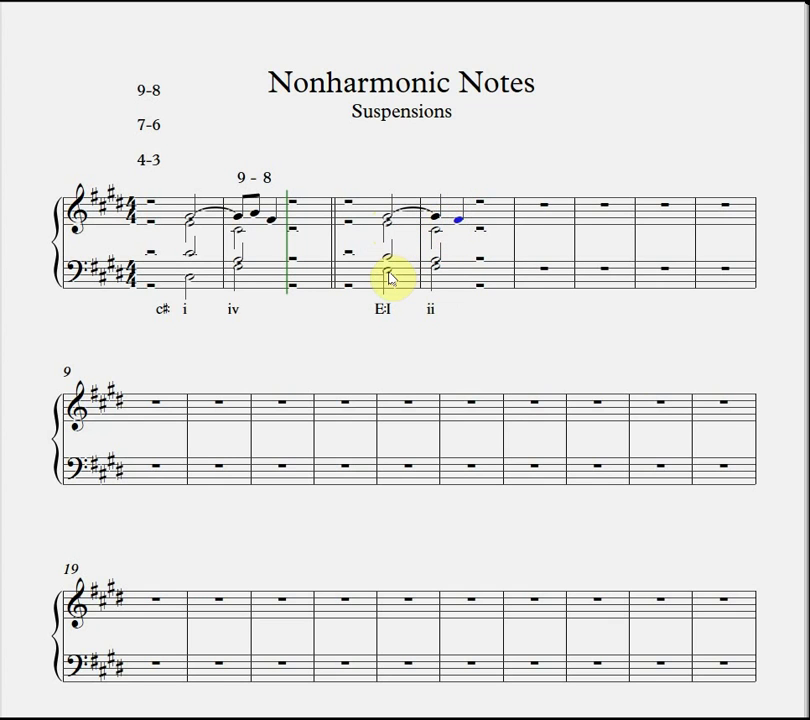
Step: Play back the suspension across bars 3 and 4 and label it 9 - 8 above bar 4
key("space")
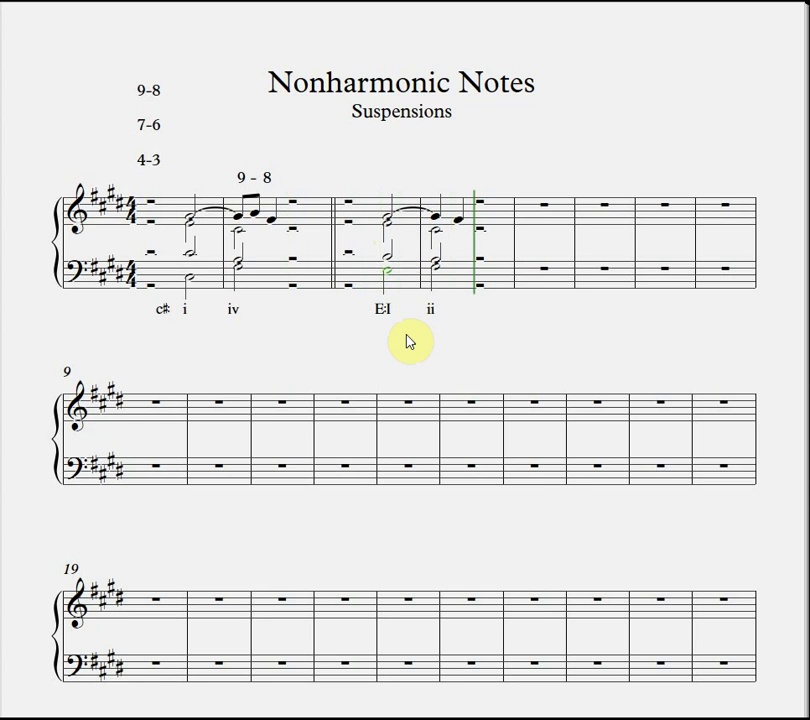
type("9 - 8")
key("Escape")
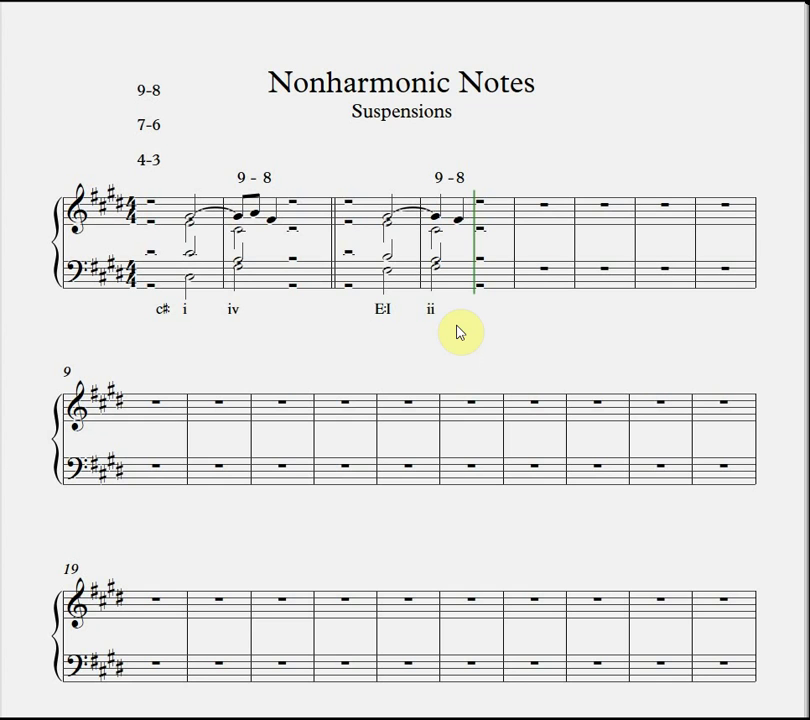
Step: Raise the E in bar 3 and the C♯ in bar 4 an octave so the suspension lies in the alto
left_click(386, 225)
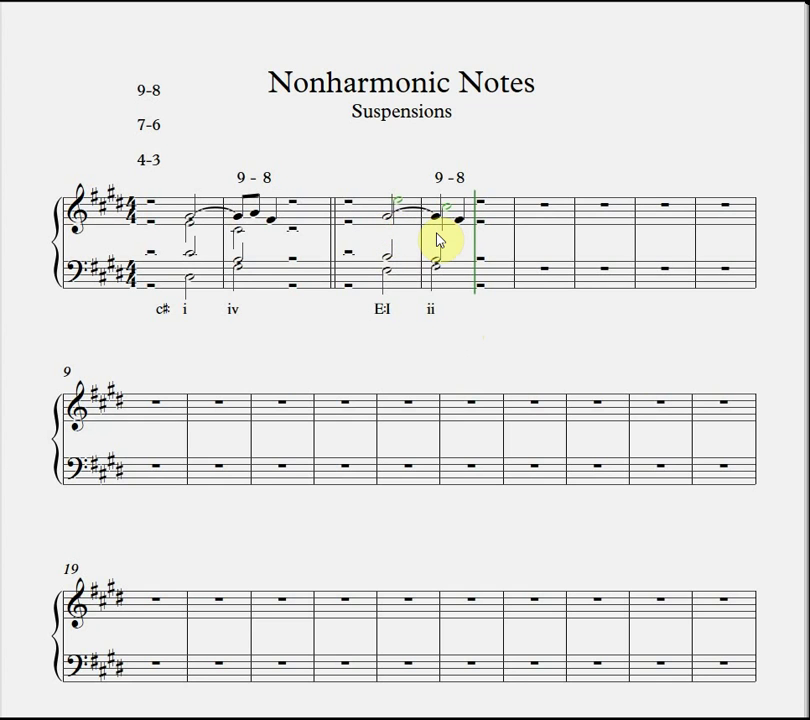
left_click(436, 210)
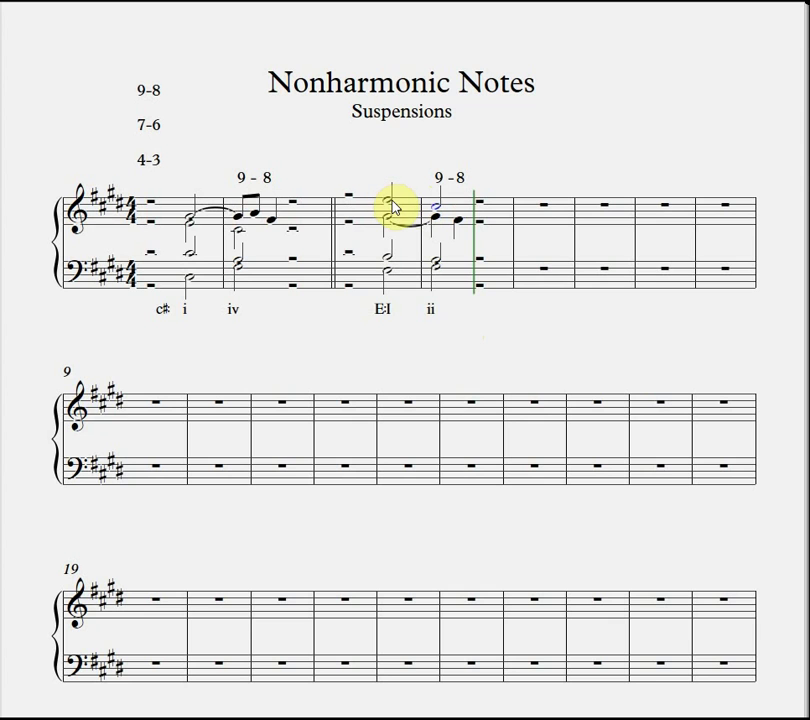
left_click(392, 210)
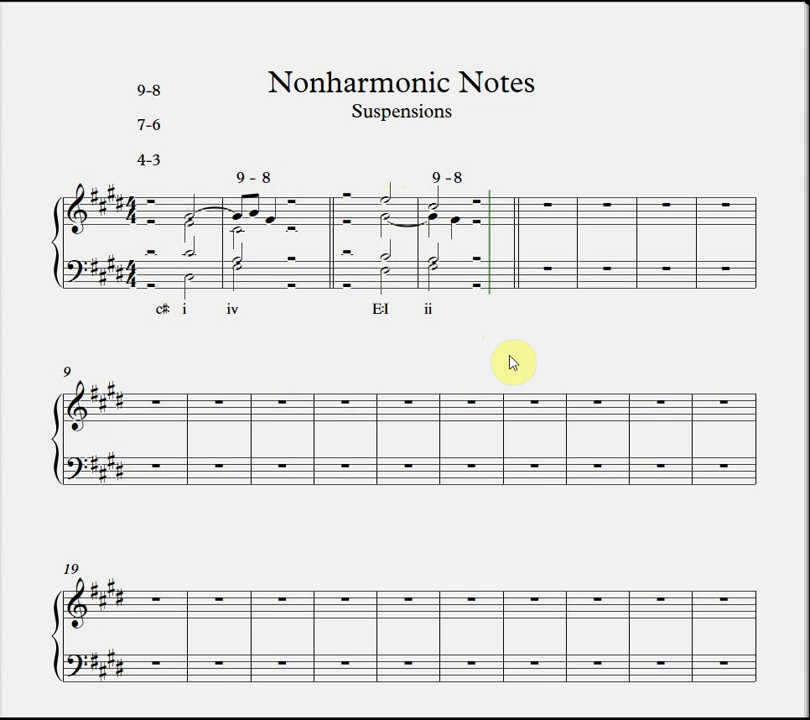
Step: Ornament the bar 4 suspension by shortening G♯ to an eighth and adding sixteenth notes F♯ and E before the quarter-note F♯
left_click(435, 223)
key("g")
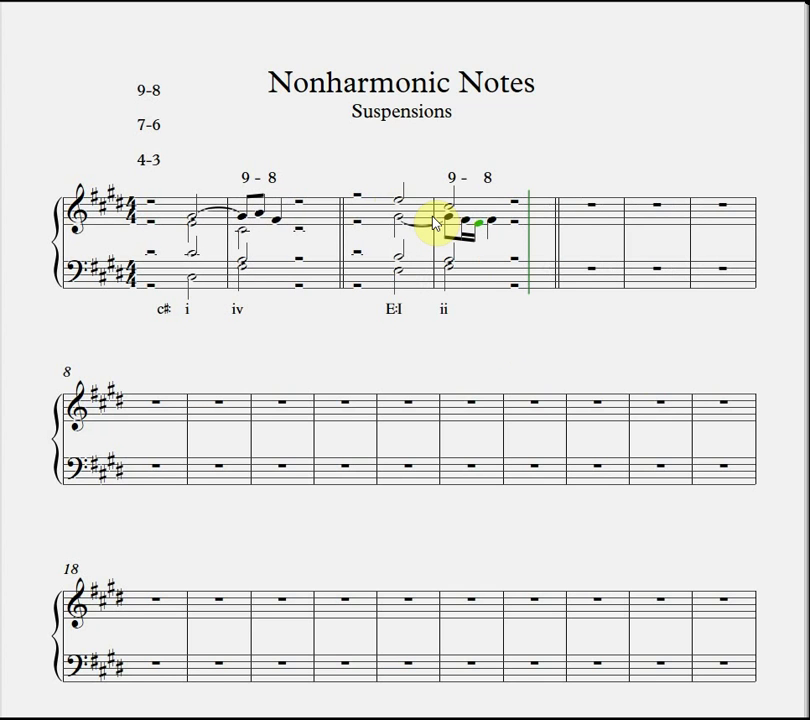
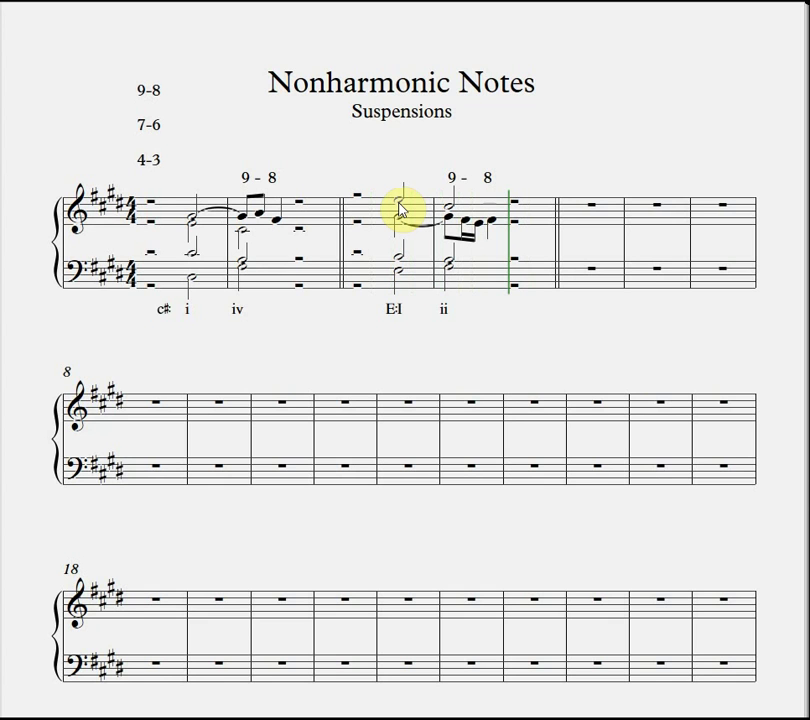
left_click(399, 204)
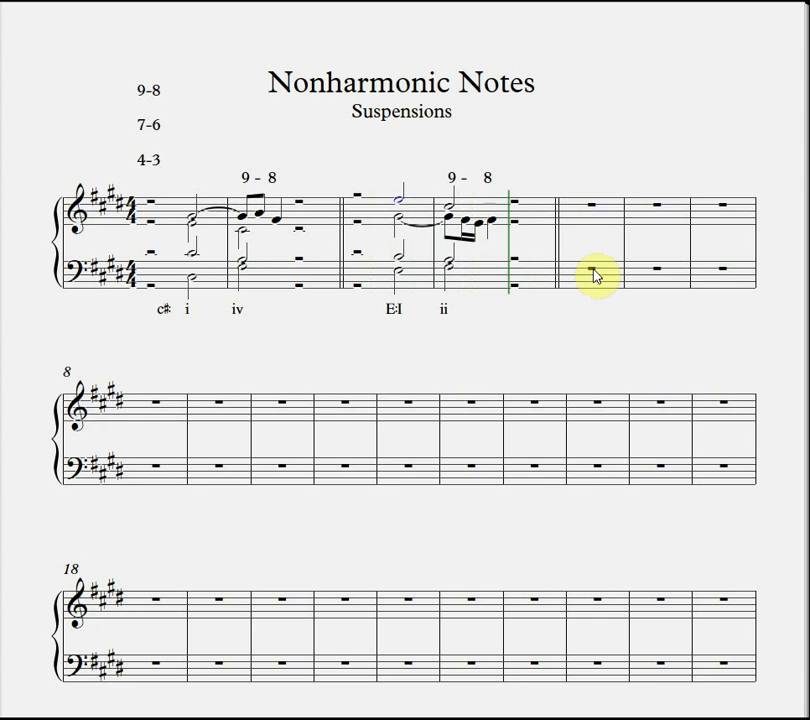
Step: Enter half-note C♯ minor and first-inversion B♯ diminished chords in bars 5 and 6, labelled c♯:i and vii°6
left_click(599, 276)
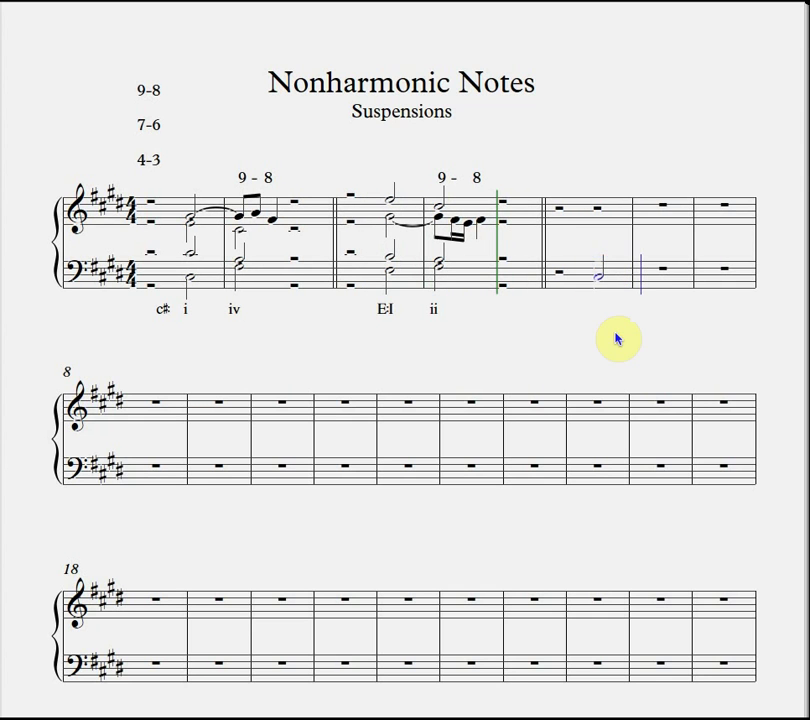
left_click(600, 233)
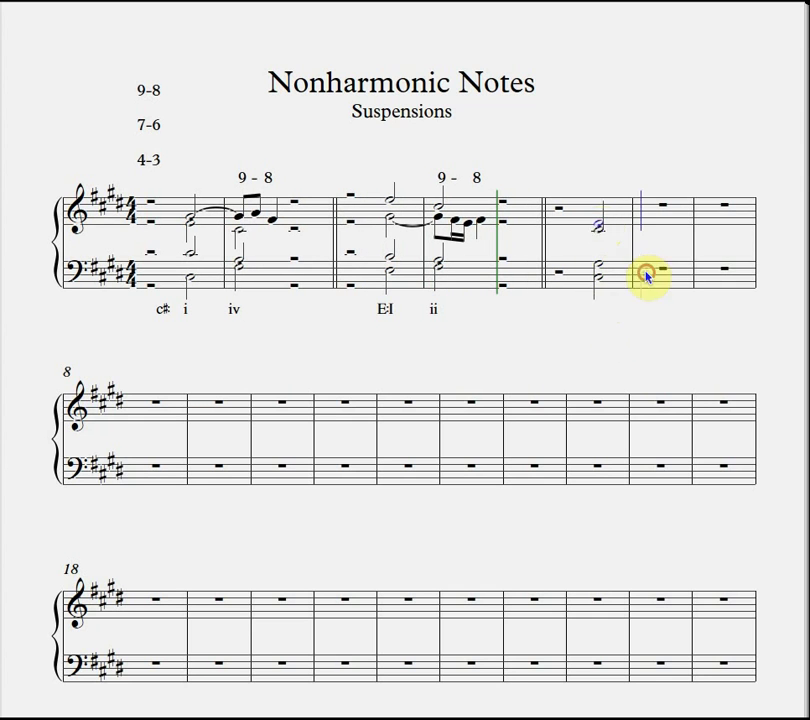
left_click(634, 270)
left_click(638, 233)
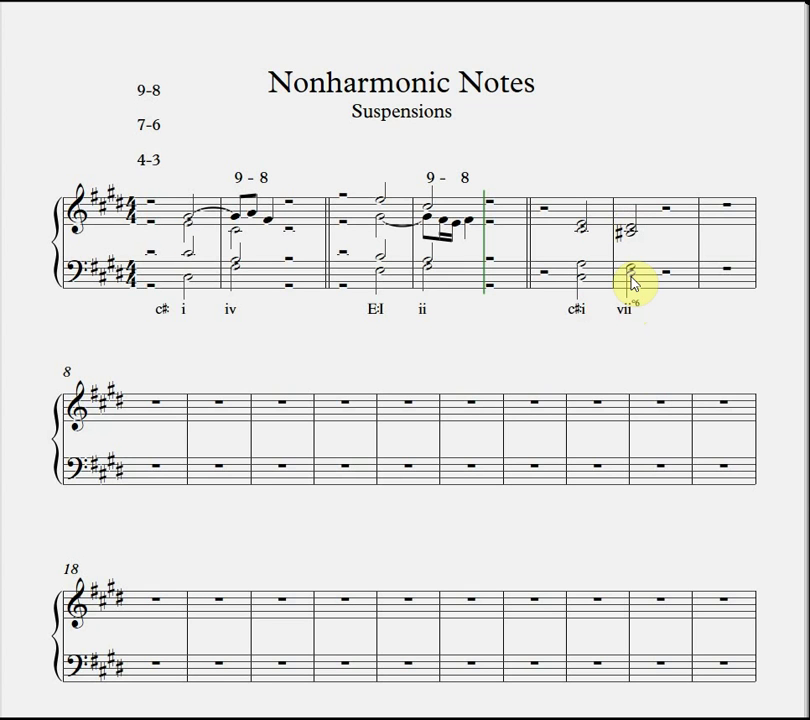
Step: Tie the C♯ in bar 5 into bar 6 as a quarter note resolving to B♯, and label the suspension 7 - 6
left_click(631, 278)
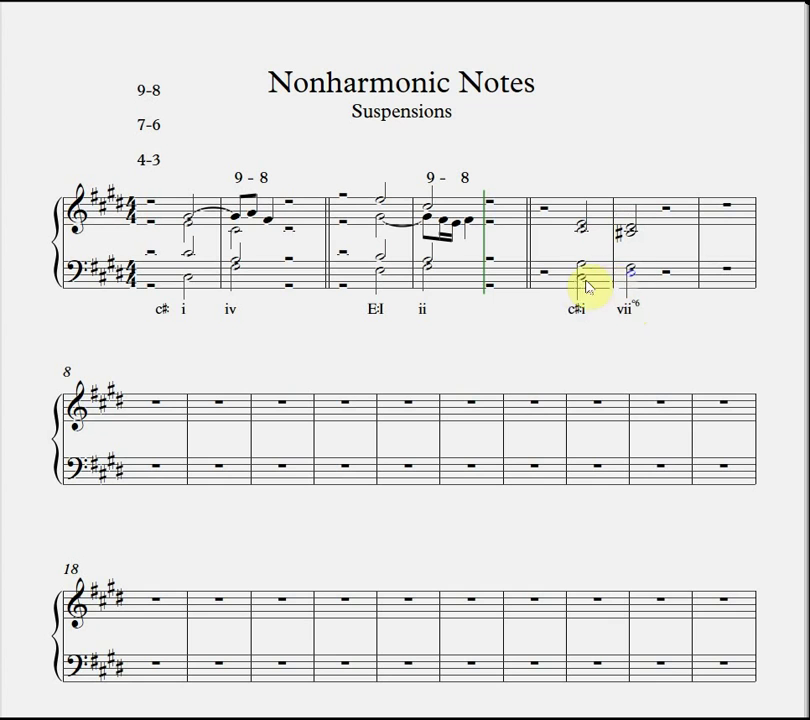
key("Escape")
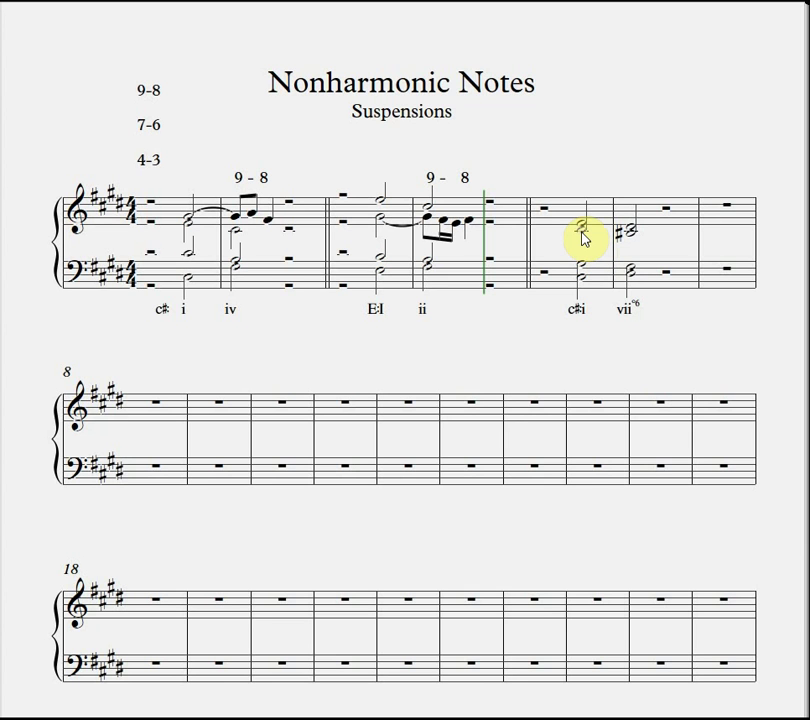
left_click(631, 278)
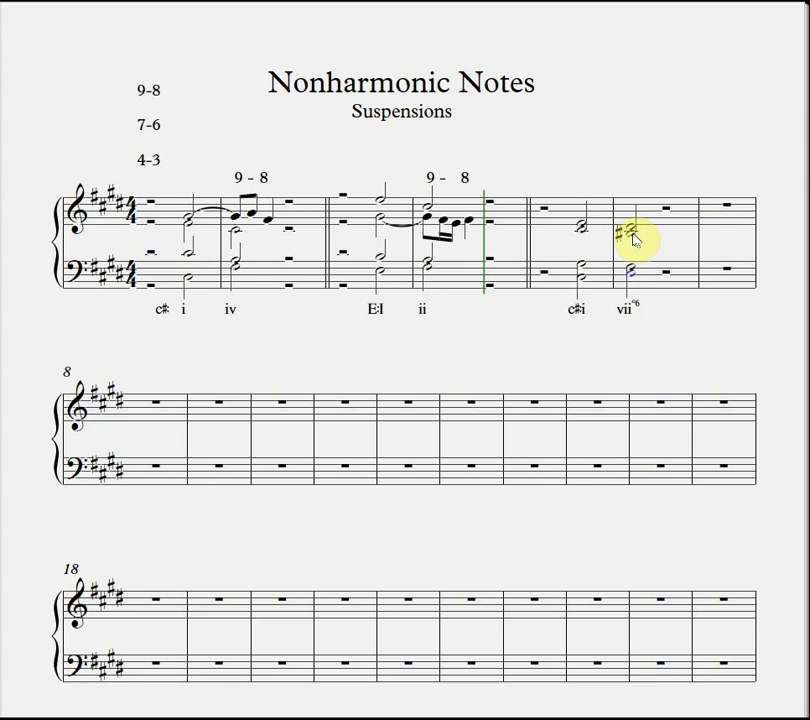
left_click(584, 233)
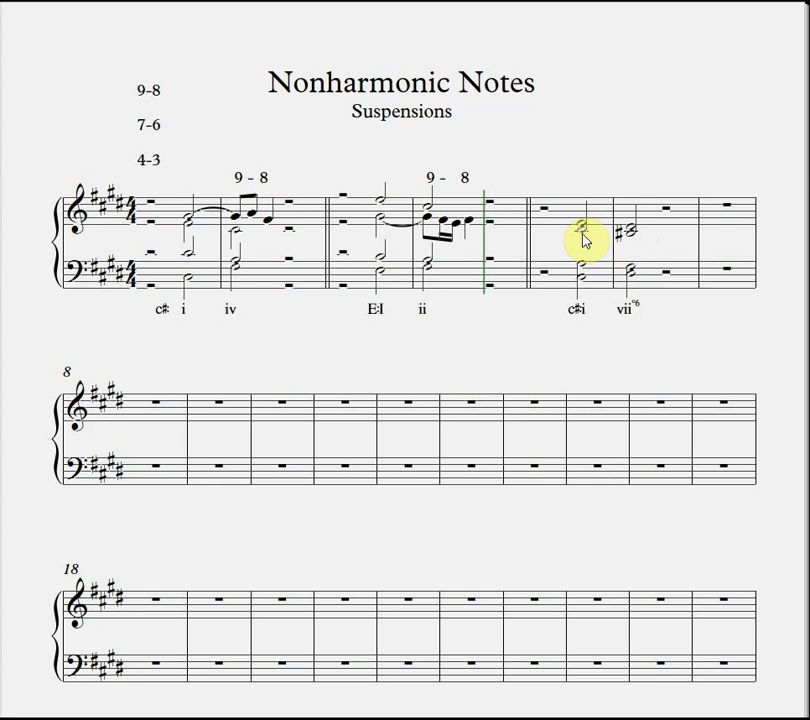
key("Return")
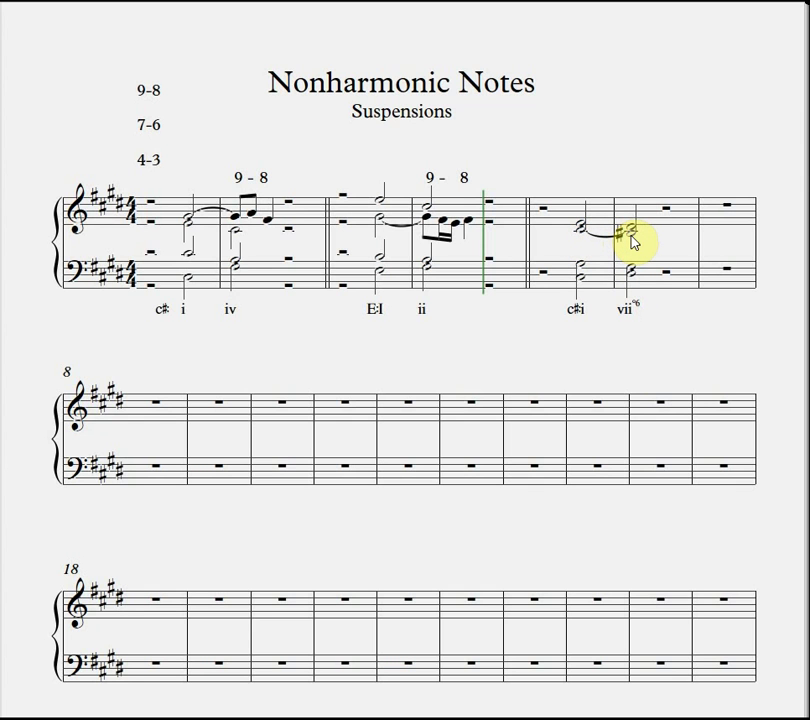
key("5")
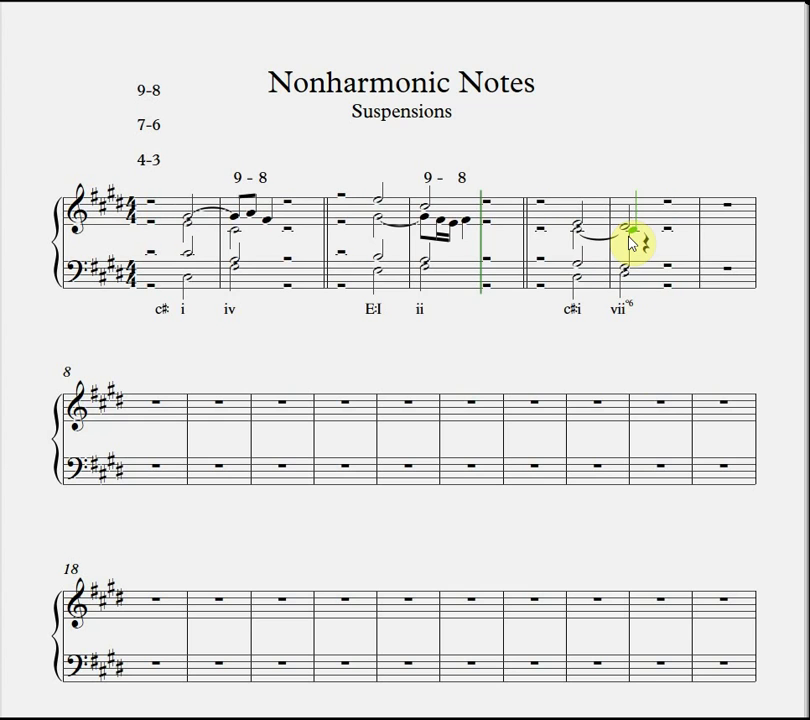
key("b")
key("Up")
key("Escape")
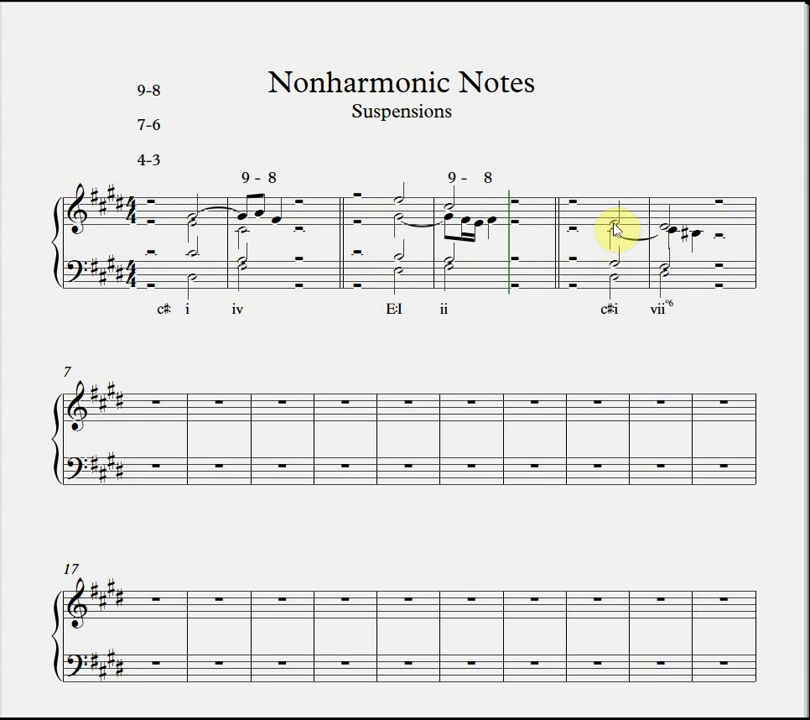
key("space")
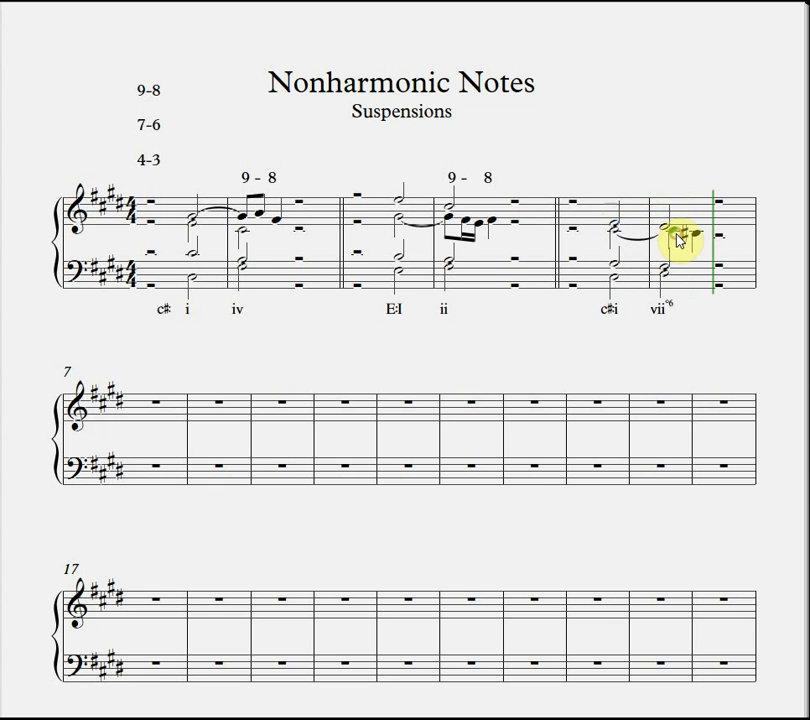
left_click(641, 190)
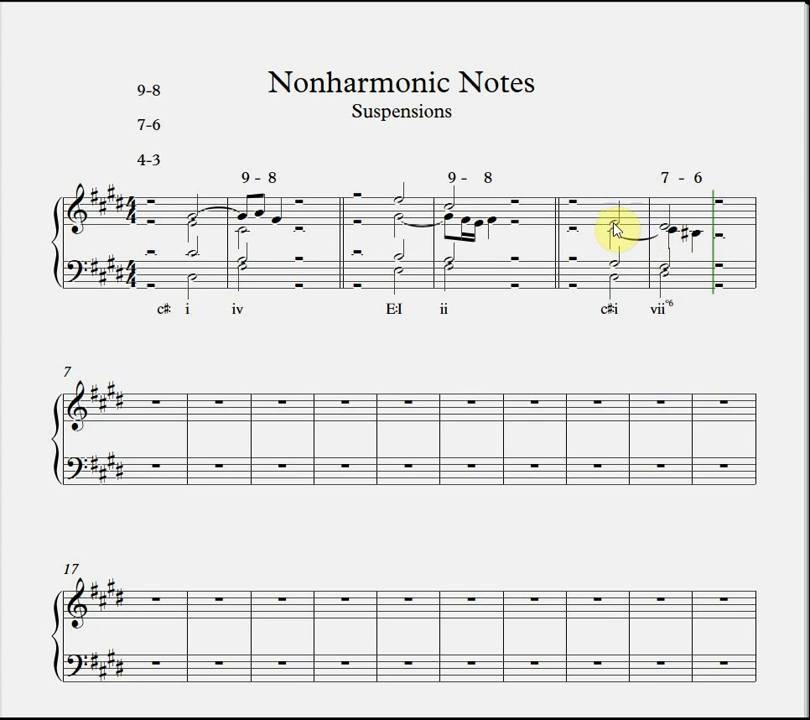
Step: Tie the soprano E in bar 5 into bar 6 as a quarter note and resolve it to a quarter-note D♯
left_click(664, 277)
key("Escape")
left_click(615, 229)
left_click(662, 229)
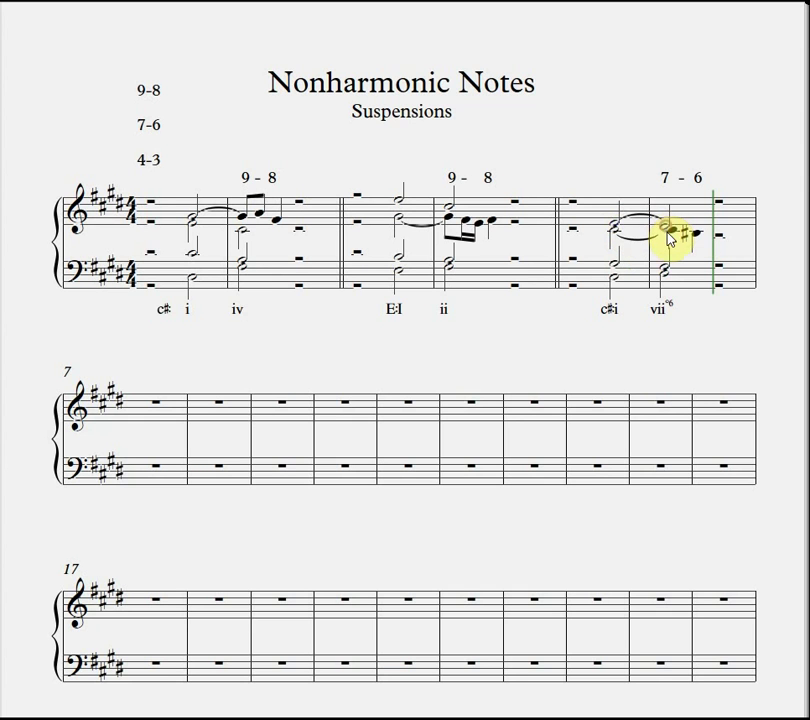
key("5")
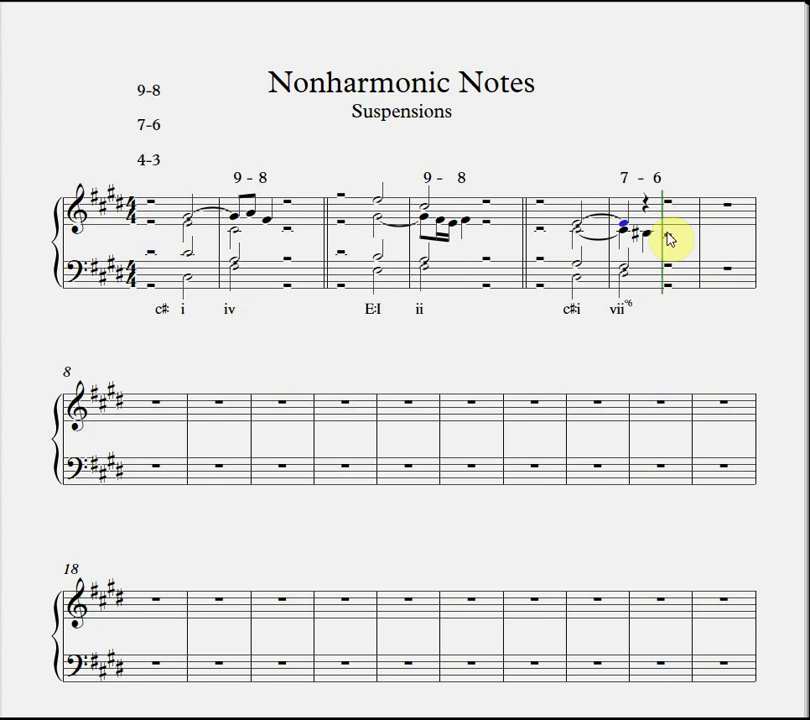
key("g")
Step: Play back the double suspension from bar 5 and add the label 9 - 8 above the 7 - 6 in bar 6
left_click(576, 226)
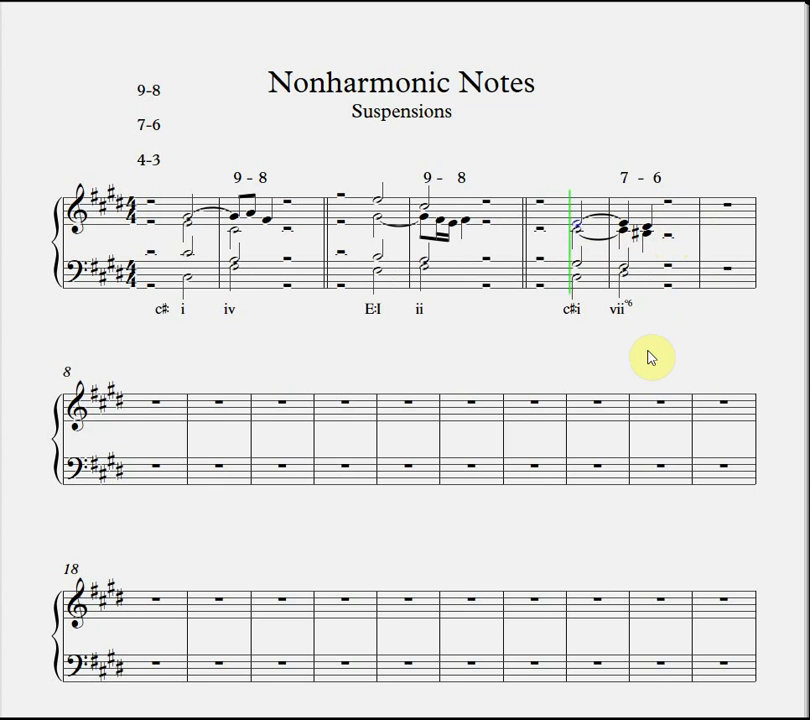
key("space")
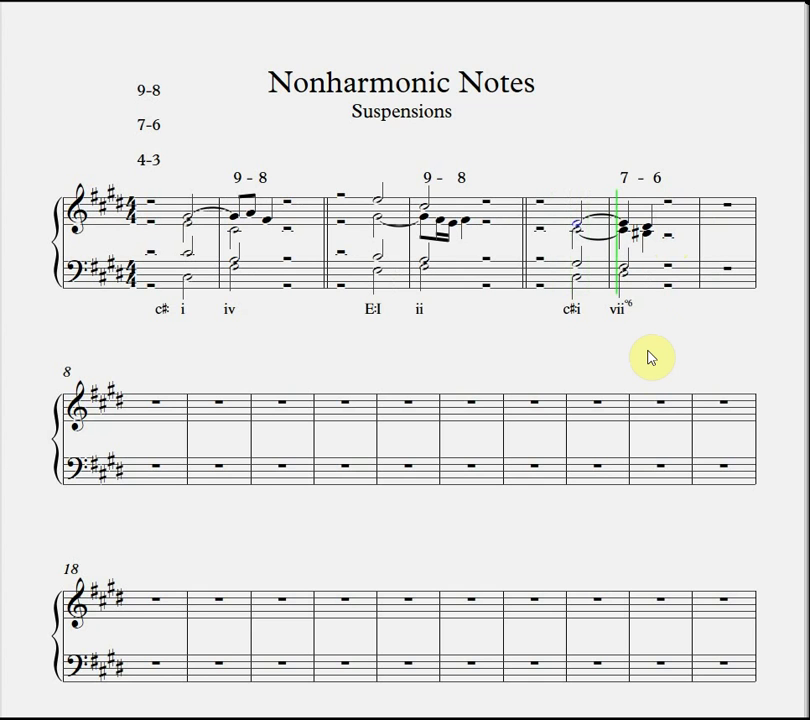
left_click(622, 184)
type("9")
key("Return")
type("- 8")
key("Escape")
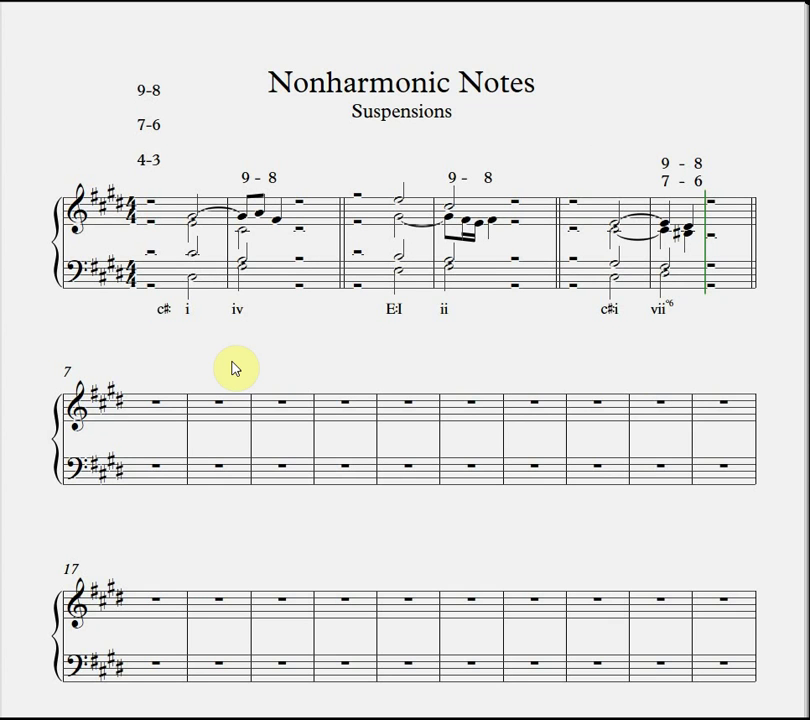
Step: Enter half-note chords across both staves in bar 7: C♯ minor on beat 1 and G♯ major with B♯ on beat 3
left_click(156, 471)
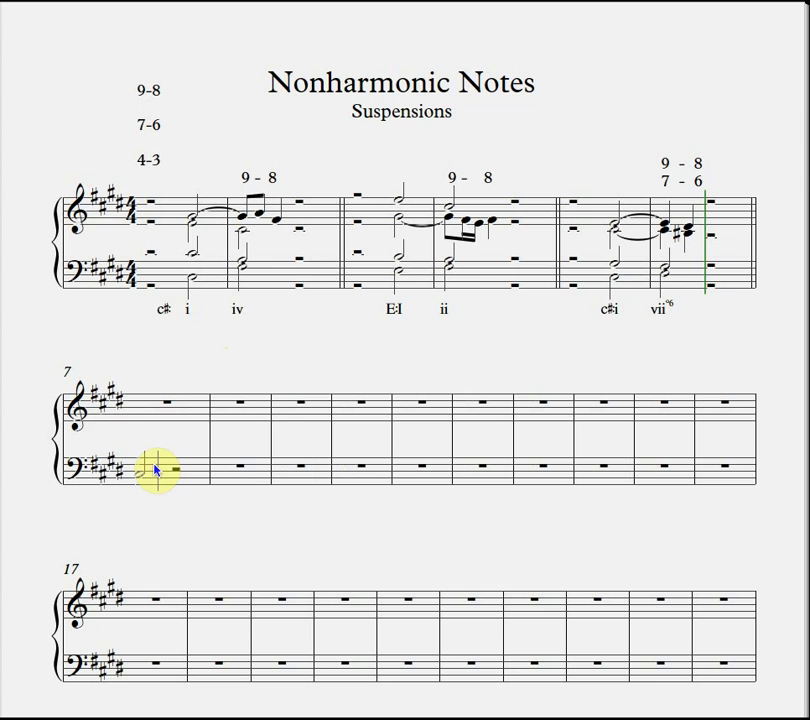
left_click(155, 461)
left_click(138, 426)
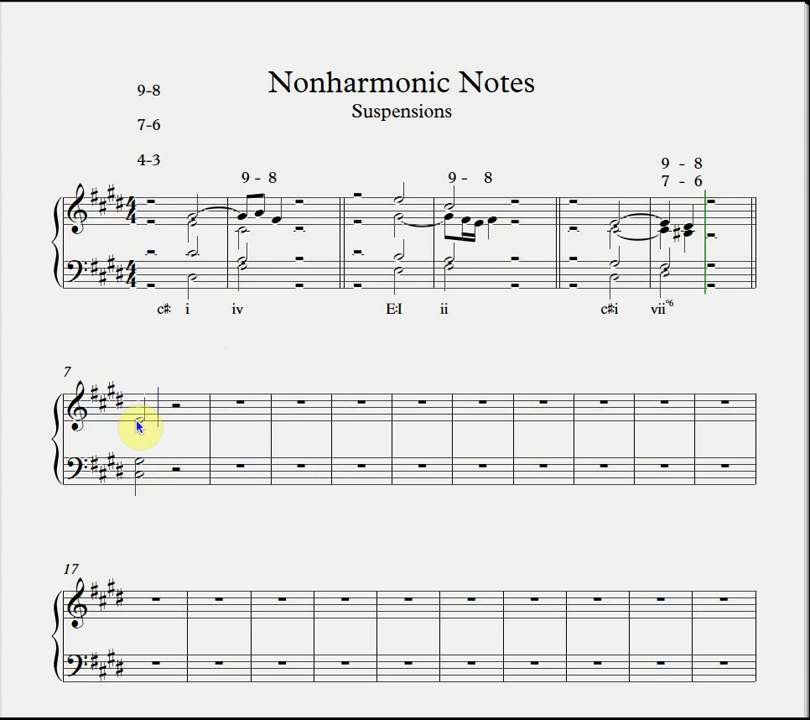
left_click(181, 484)
left_click(177, 463)
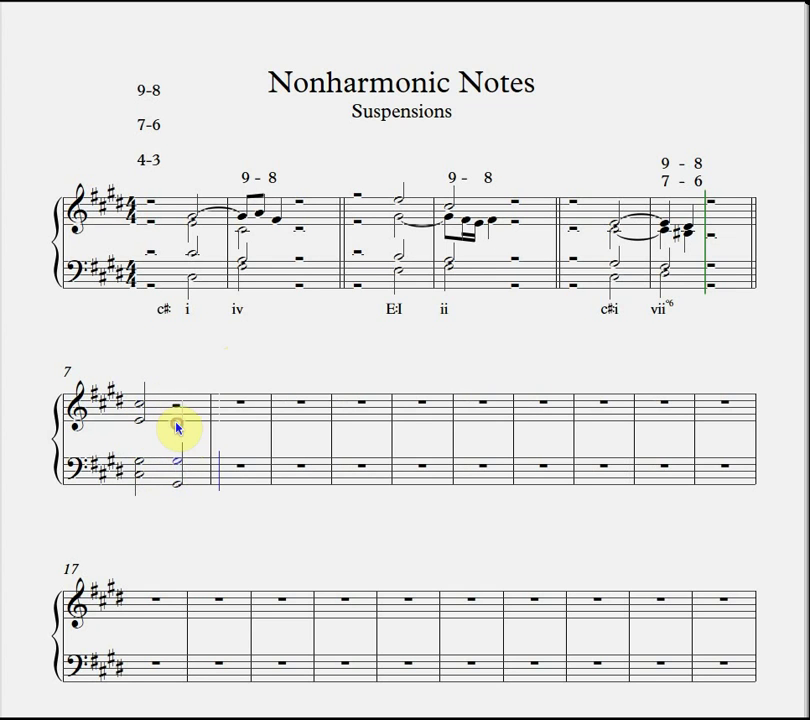
left_click(177, 410)
left_click(181, 419)
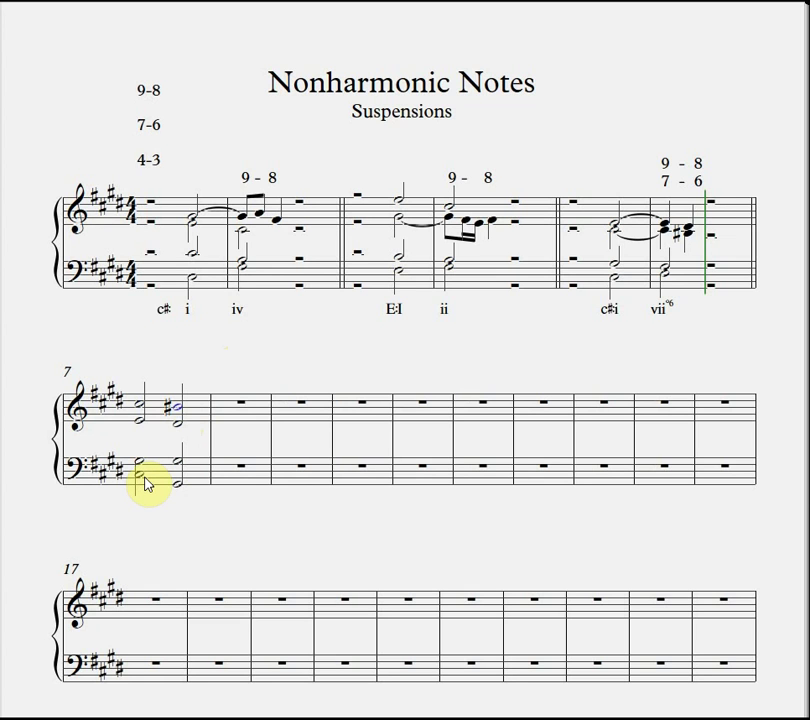
Step: Label the two chords in bar 7 below the bass staff with i and V
key("ctrl+l")
type("i")
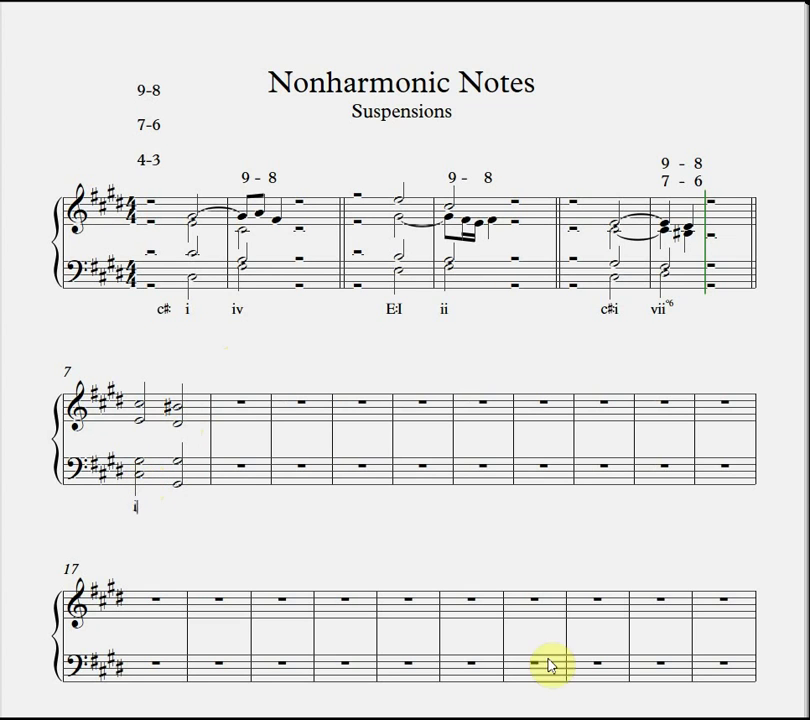
type(" V")
key("Escape")
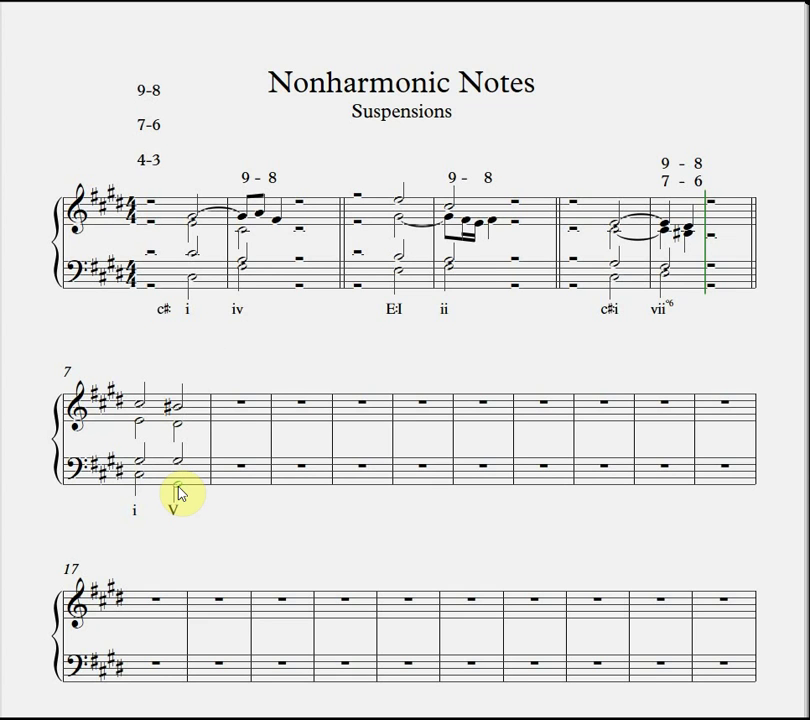
left_click(177, 413)
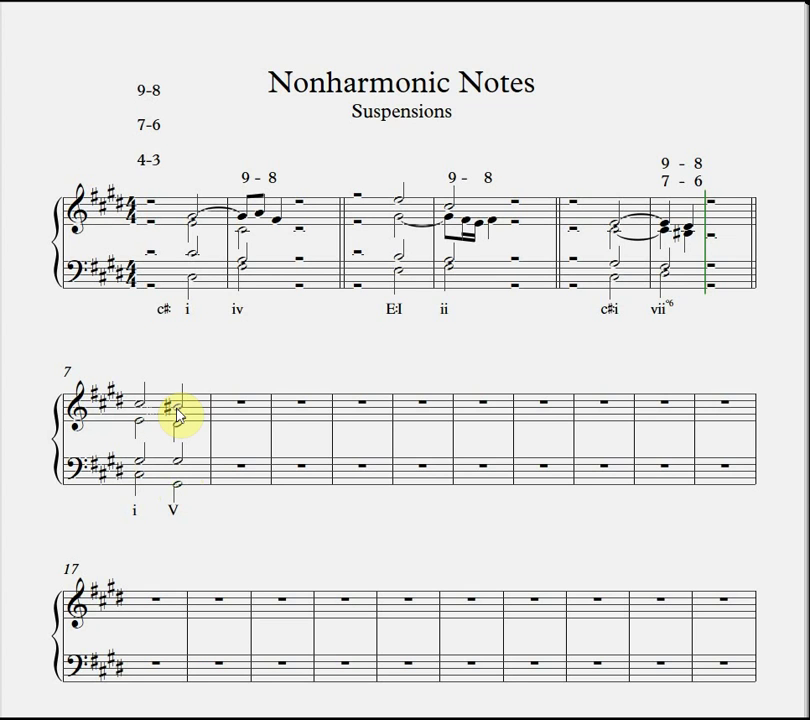
left_click(148, 410)
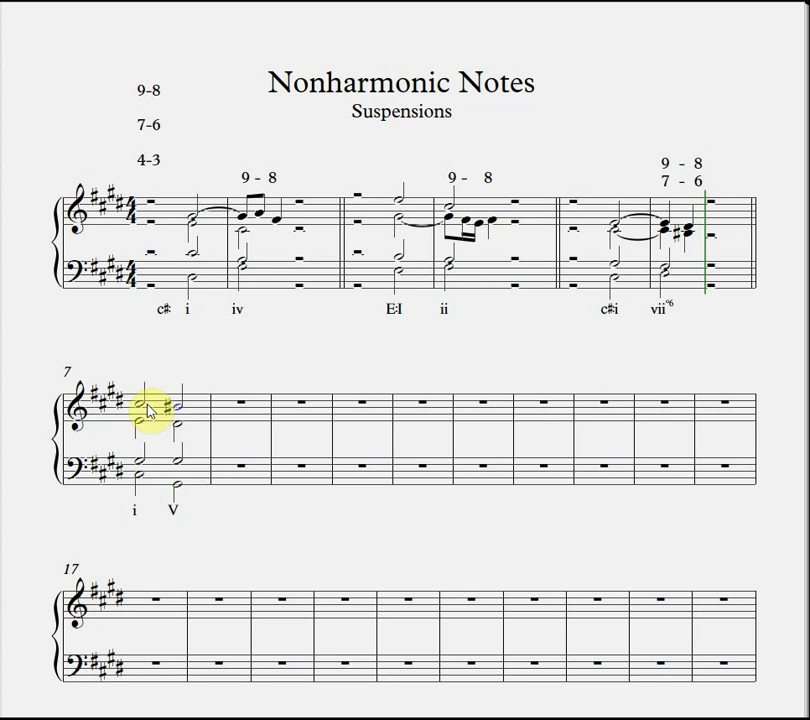
key("Up")
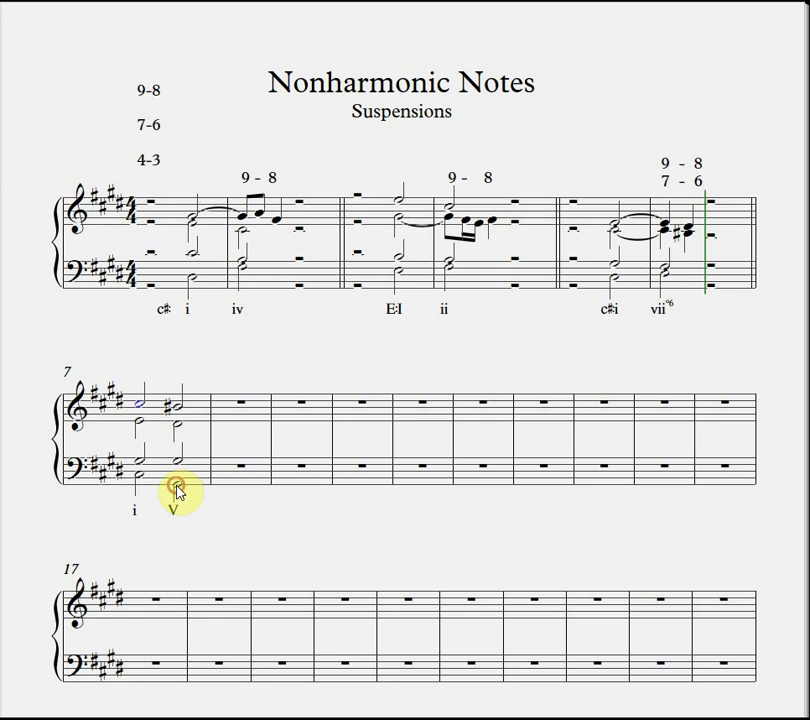
left_click(178, 487)
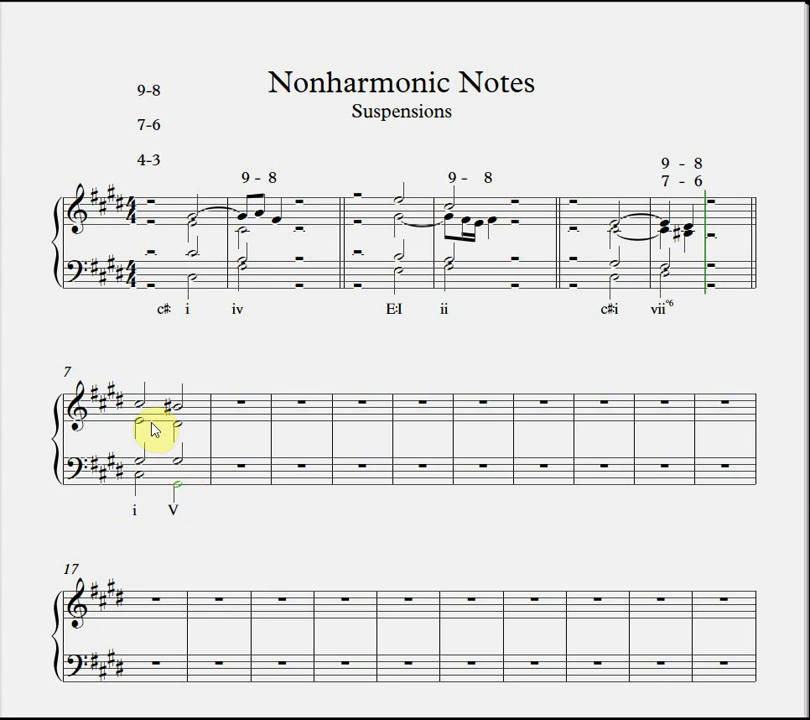
Step: Tie the soprano C♯ in bar 7 to a quarter-note C♯ on beat 3 and resolve it to a quarter-note B♯
left_click(143, 410)
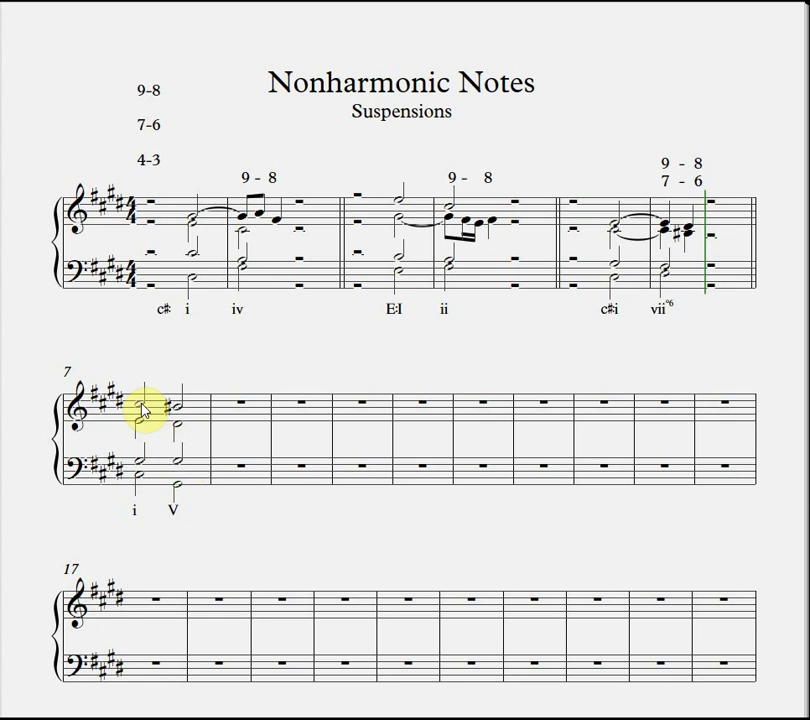
key("Right")
key("5")
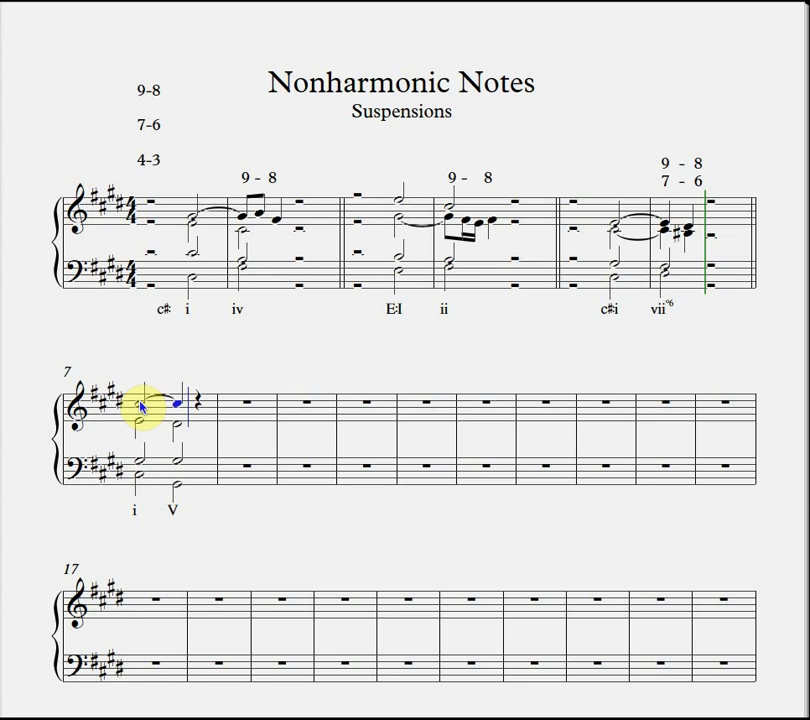
key("b")
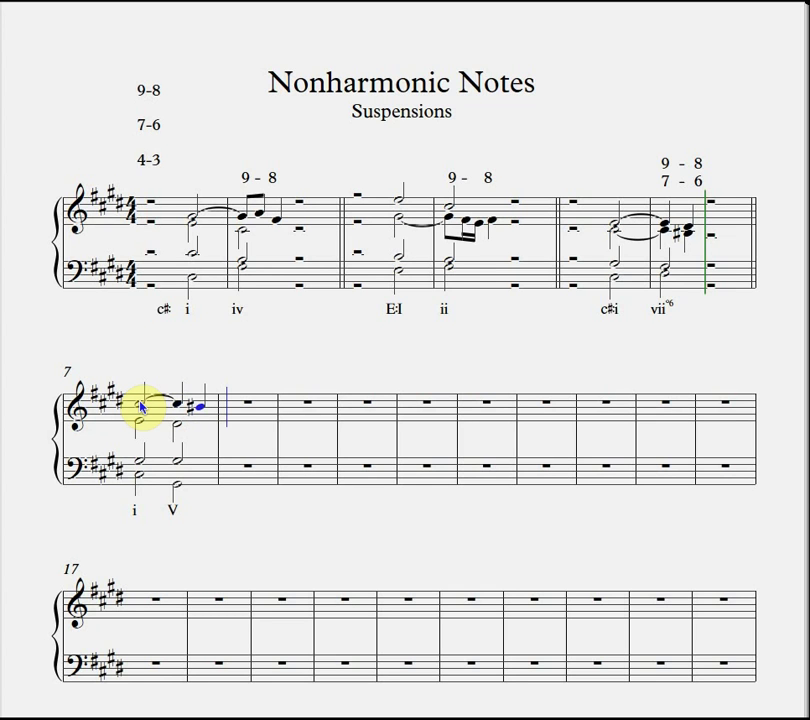
key("Escape")
Step: Play back the suspension in bar 7 and add the label 4 - 3 above its last two soprano notes
left_click(143, 410)
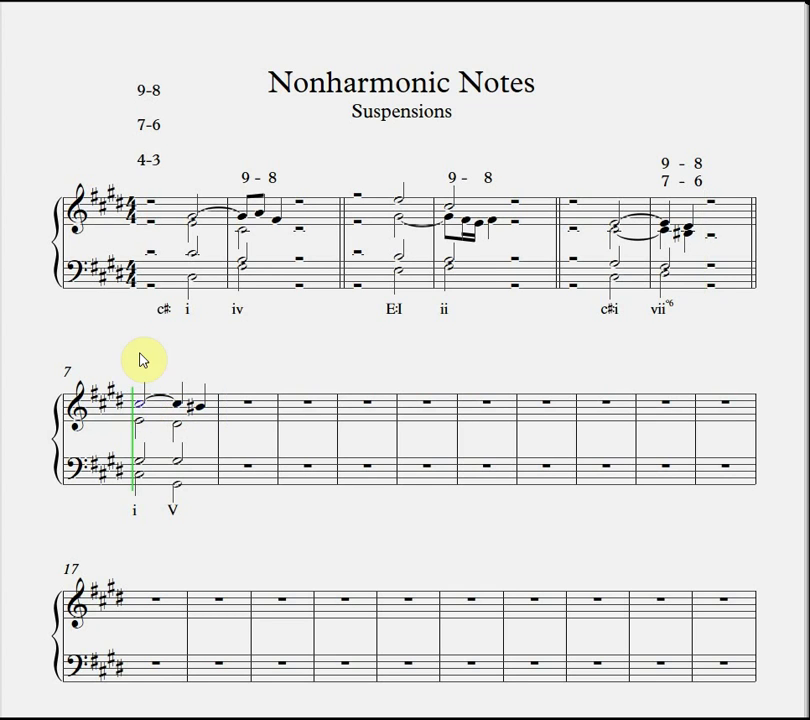
key("space")
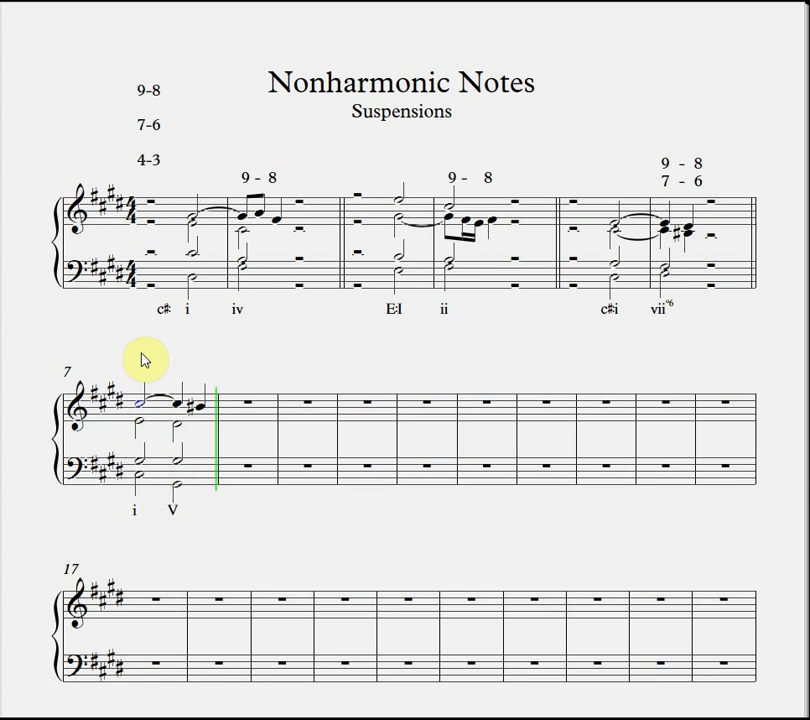
left_click(183, 408)
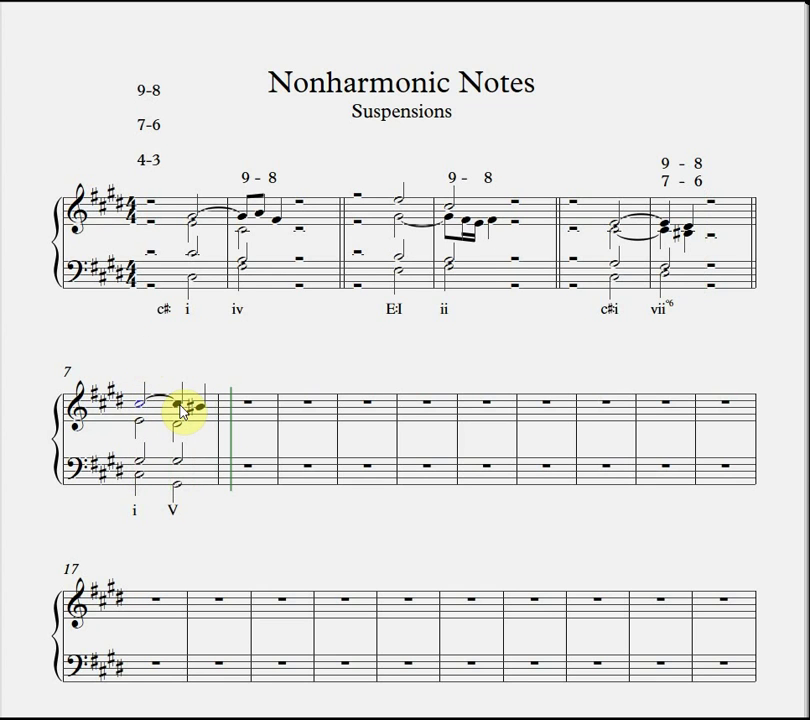
type("4 - 3")
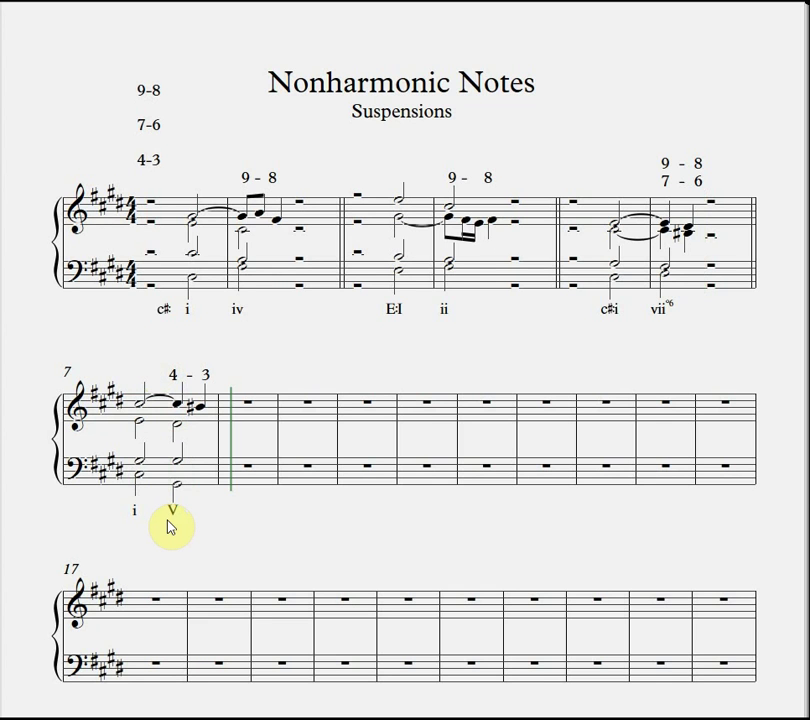
Step: Enter a whole-note C♯ minor chord labelled i across both staves in bar 8 and play back the passage from bar 7
left_click(251, 474)
key("alt+3")
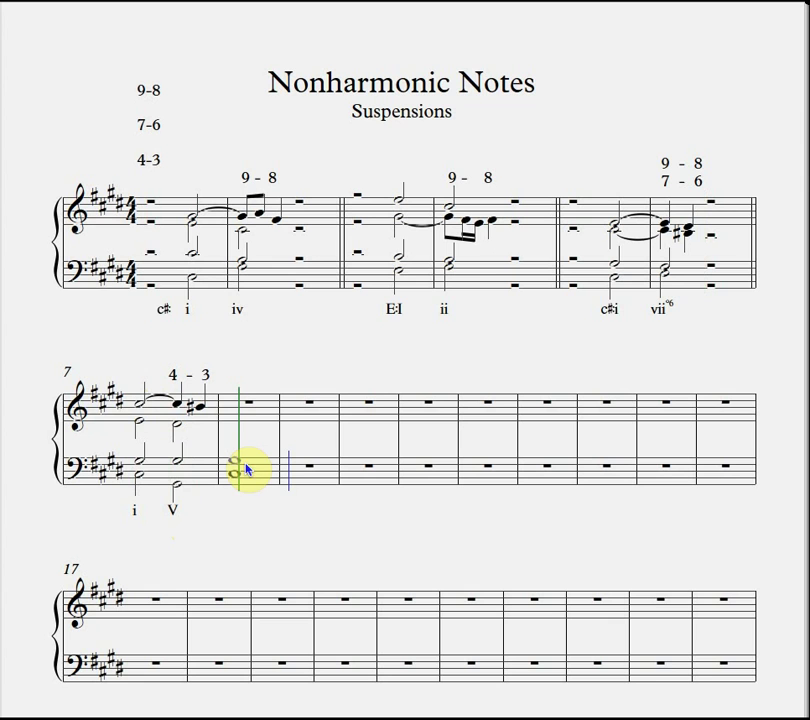
left_click(233, 405)
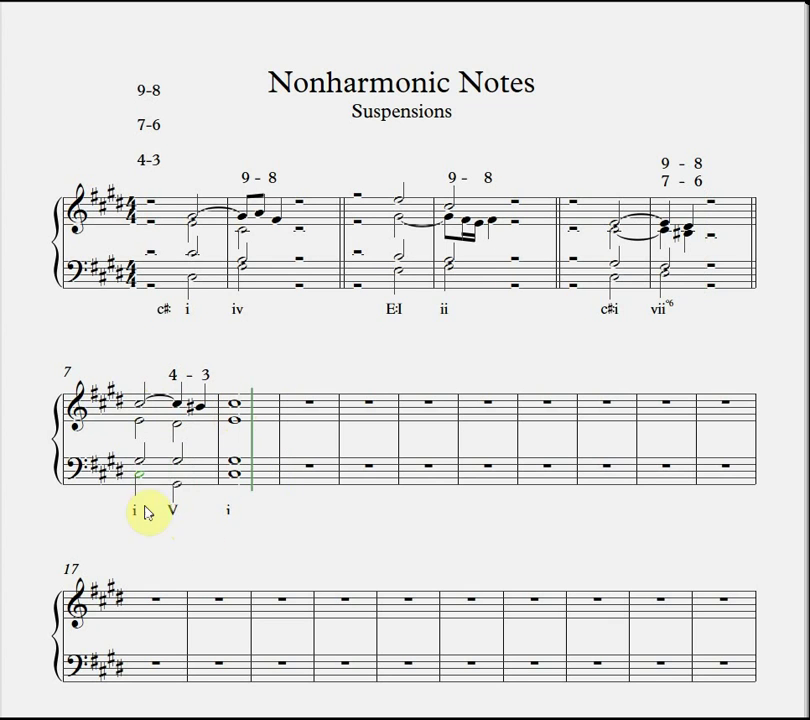
key("space")
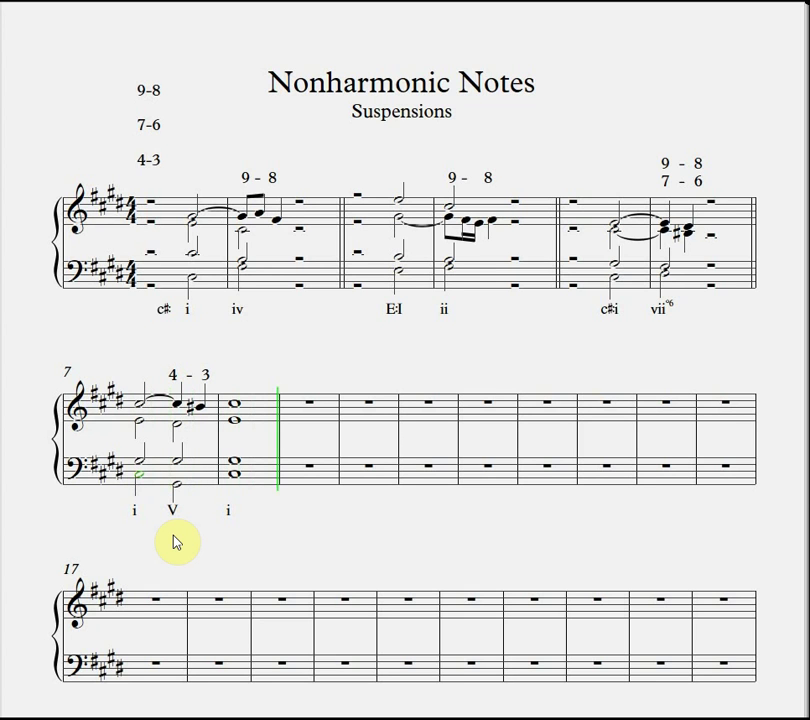
Step: Ornament the bar 7 suspension with an eighth-note C♯ and an eighth-note A♯ before the B♯, and play it back
left_click(286, 367)
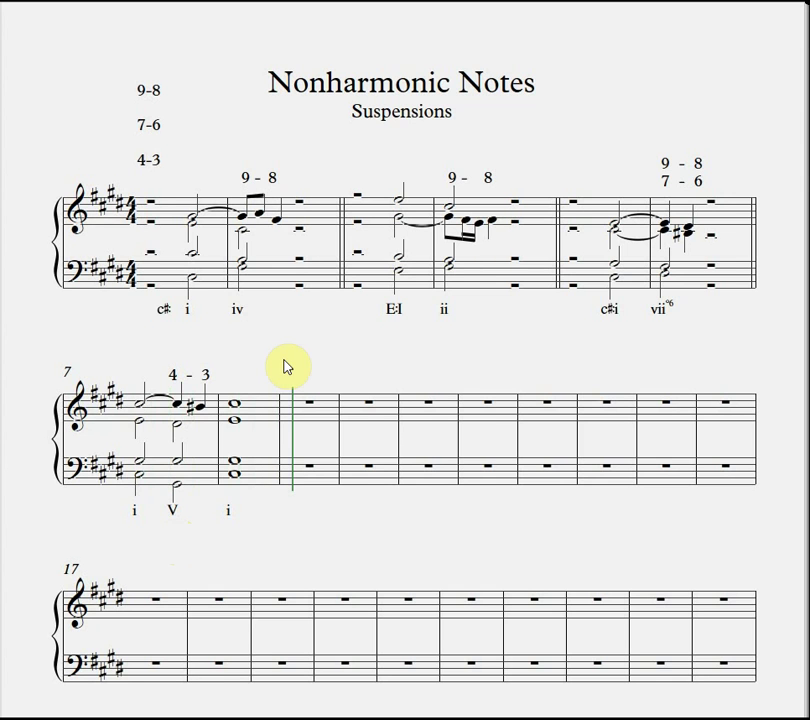
left_click(183, 404)
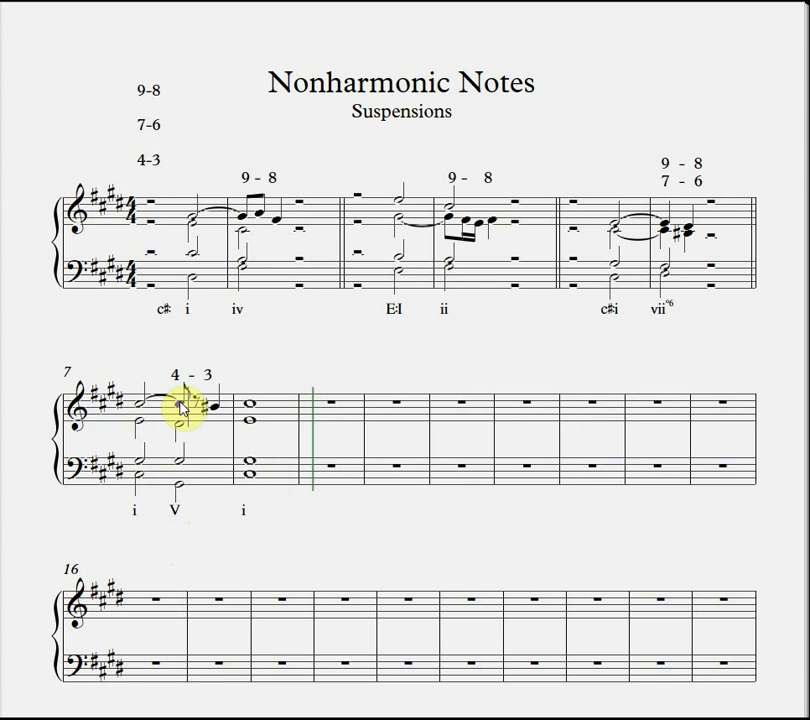
left_click(146, 417)
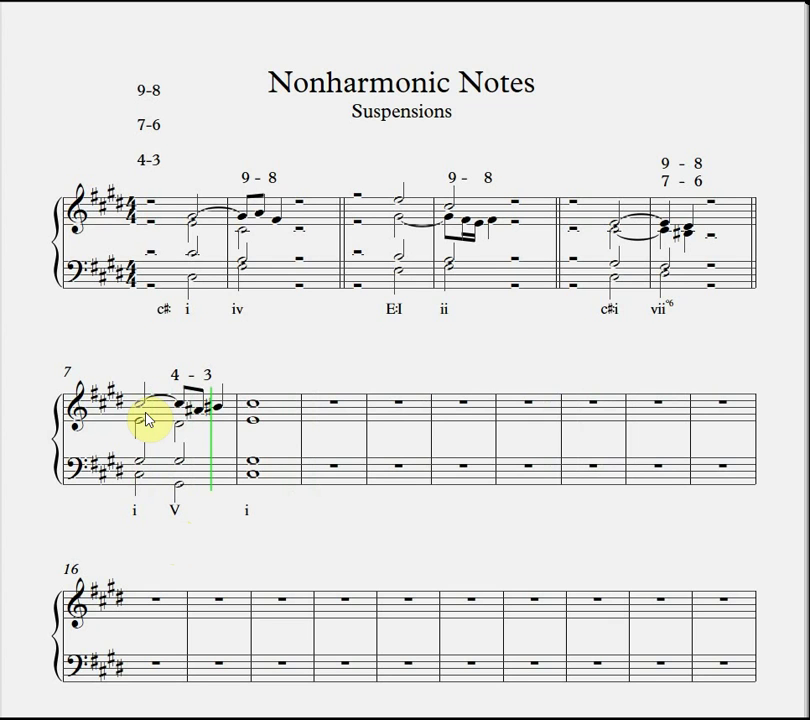
left_click(141, 402)
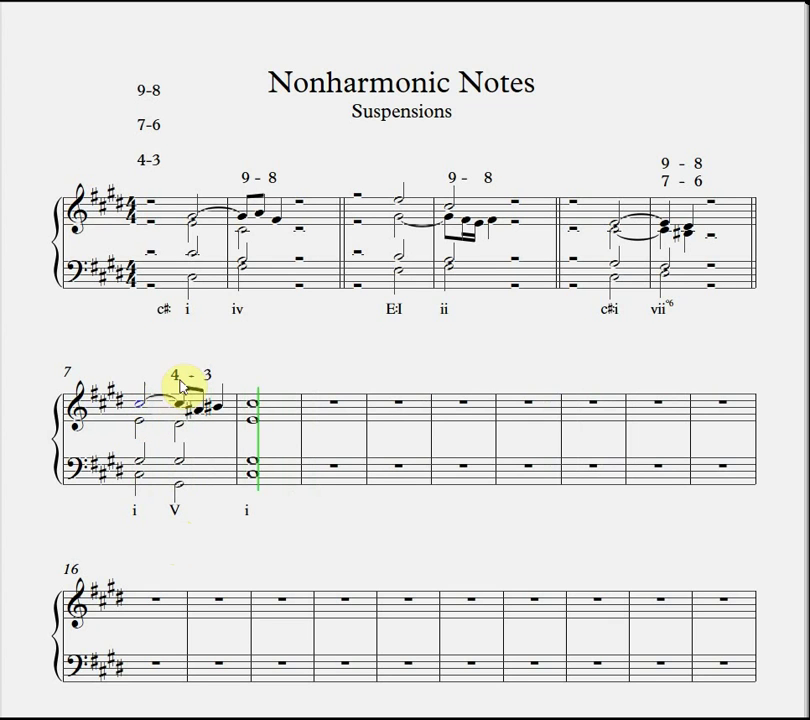